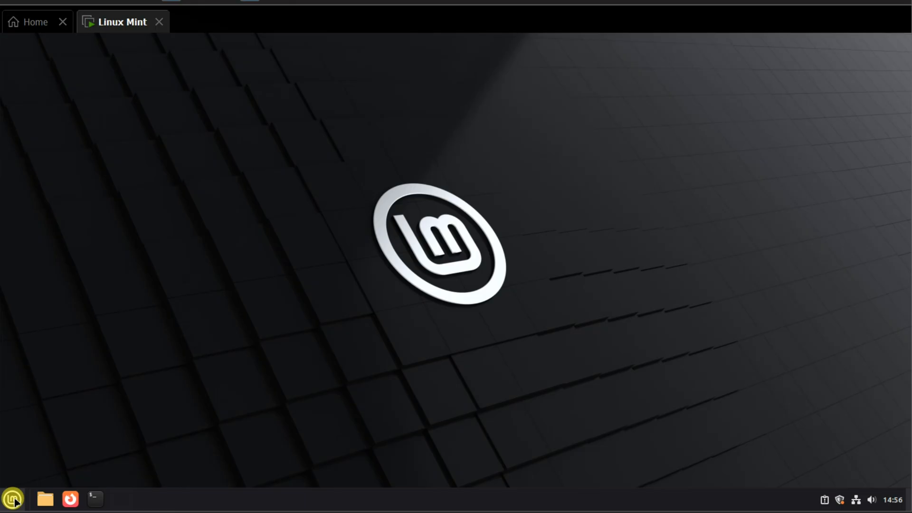
{"action": "left_click", "coordinate": [13, 499]}
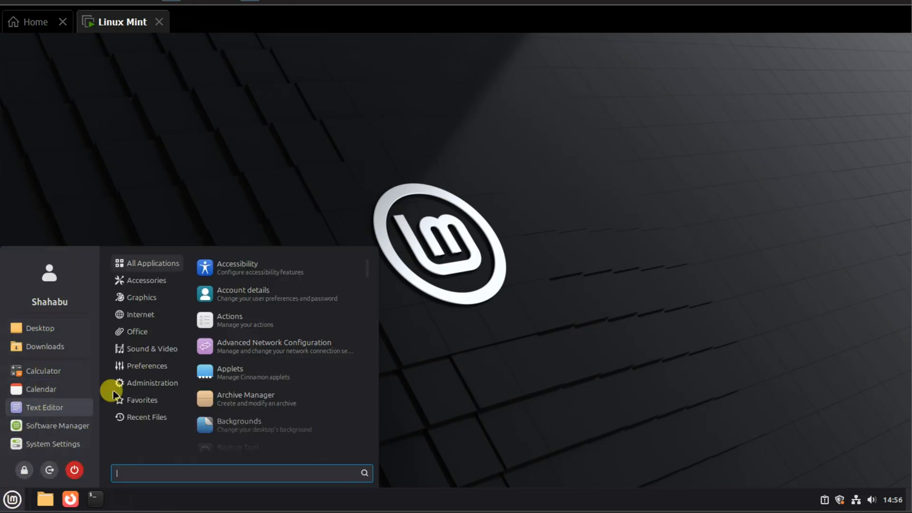
{"action": "mouse_move", "coordinate": [152, 383]}
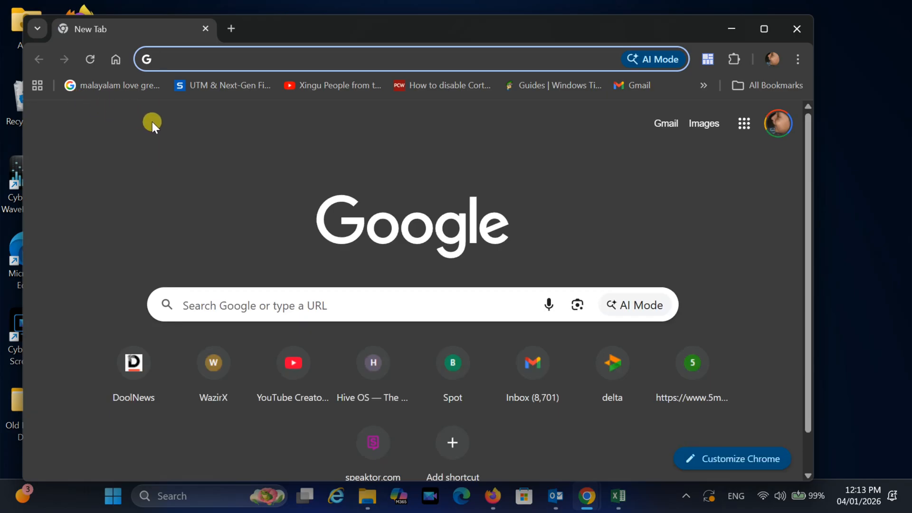
{"action": "type", "text": "https:"}
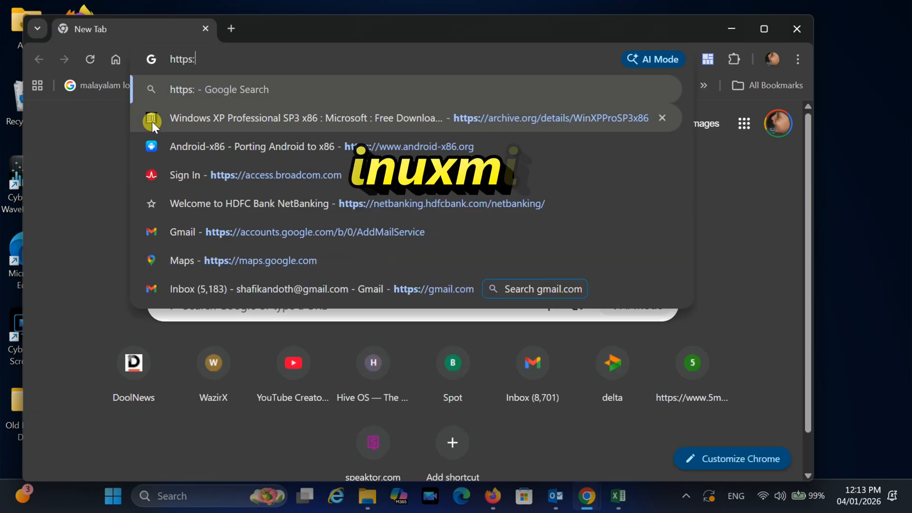
{"action": "type", "text": "//linuxmint.com"}
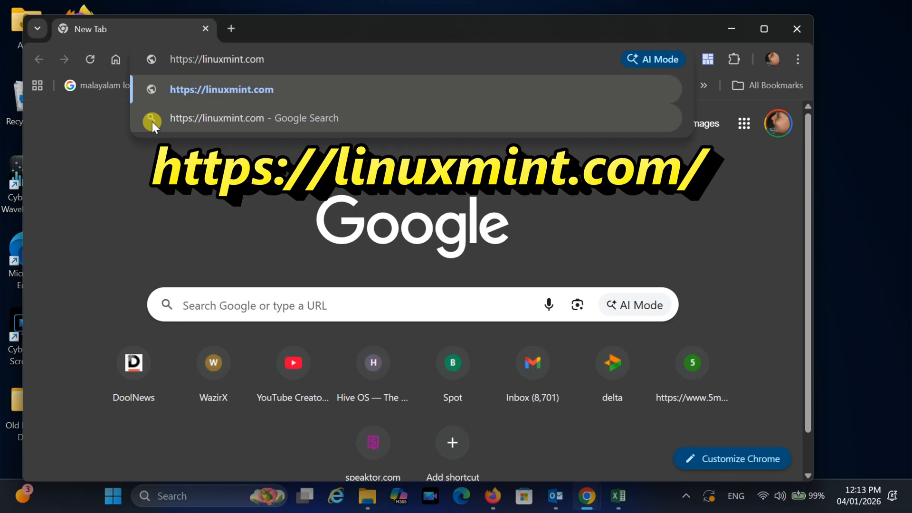
{"action": "key", "text": "Return"}
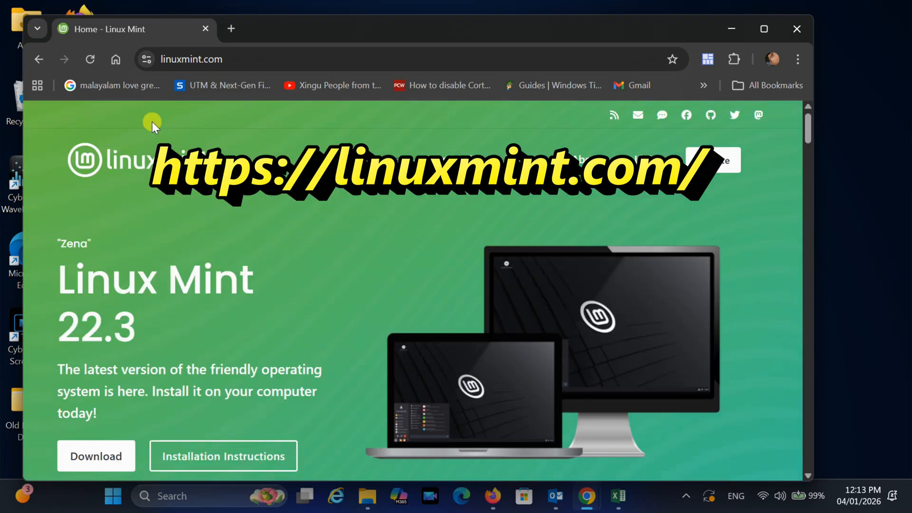
{"action": "scroll", "coordinate": [177, 200], "scroll_direction": "down", "scroll_amount": 2}
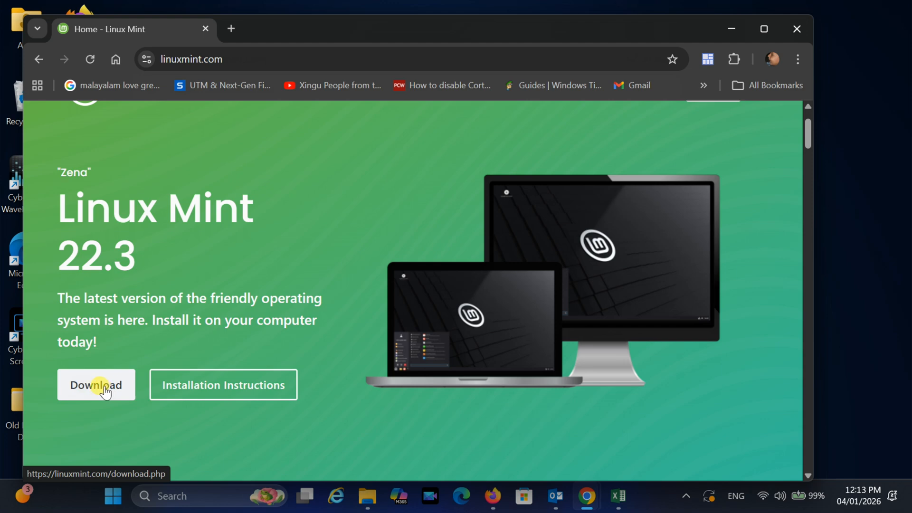
{"action": "left_click", "coordinate": [106, 391]}
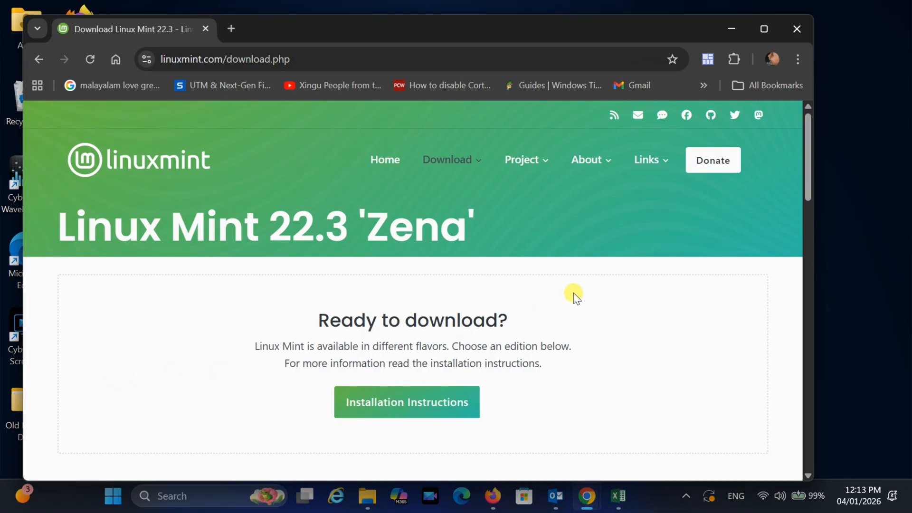
Review the available editions and open the download page for the Cinnamon Edition
{"action": "scroll", "coordinate": [588, 264], "scroll_direction": "down", "scroll_amount": 6}
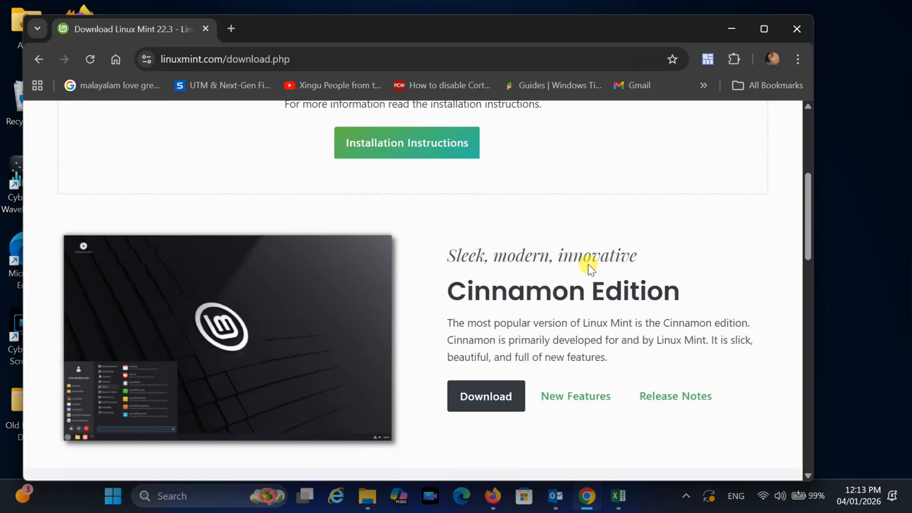
{"action": "scroll", "coordinate": [588, 265], "scroll_direction": "down", "scroll_amount": 2}
{"action": "scroll", "coordinate": [588, 264], "scroll_direction": "up", "scroll_amount": 2}
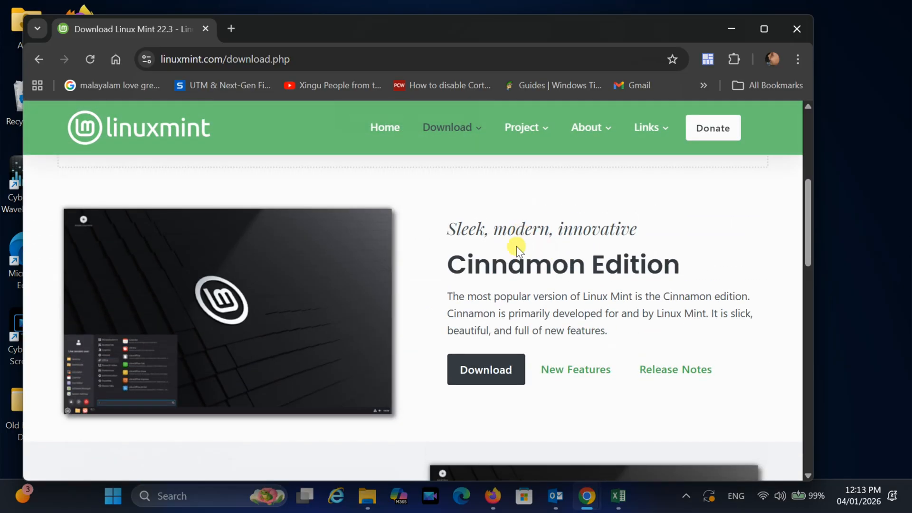
{"action": "scroll", "coordinate": [618, 268], "scroll_direction": "down", "scroll_amount": 5}
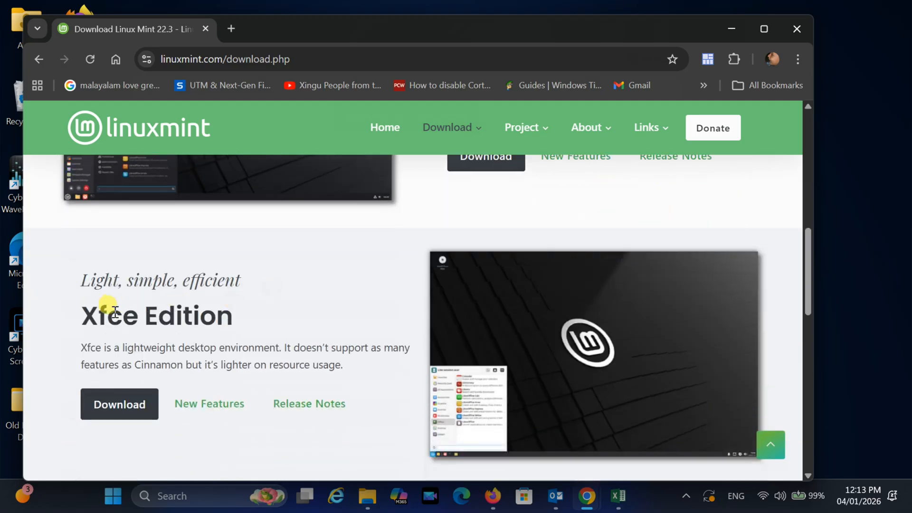
{"action": "scroll", "coordinate": [379, 317], "scroll_direction": "down", "scroll_amount": 7}
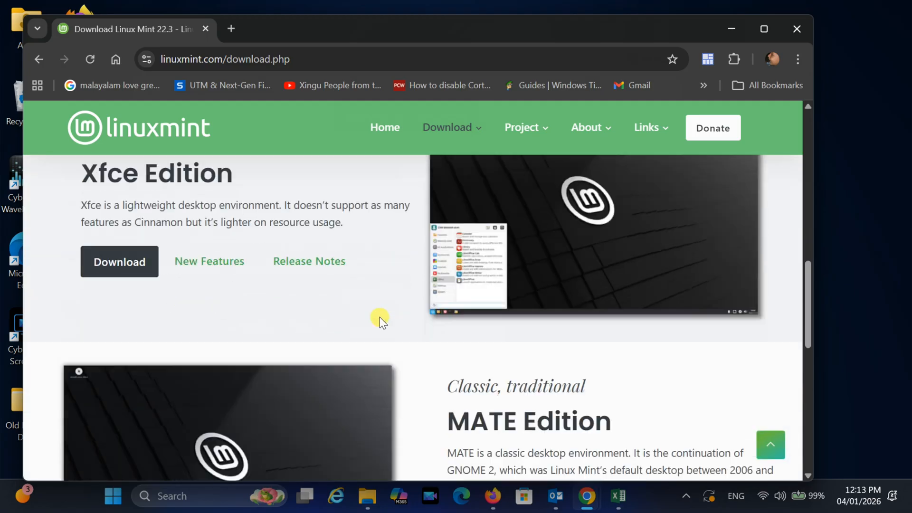
{"action": "scroll", "coordinate": [537, 298], "scroll_direction": "down", "scroll_amount": 3}
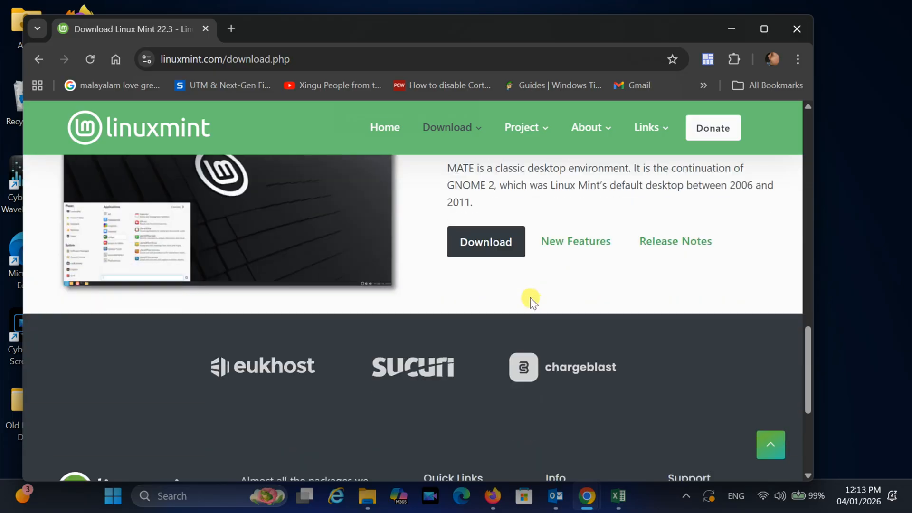
{"action": "scroll", "coordinate": [529, 295], "scroll_direction": "up", "scroll_amount": 3}
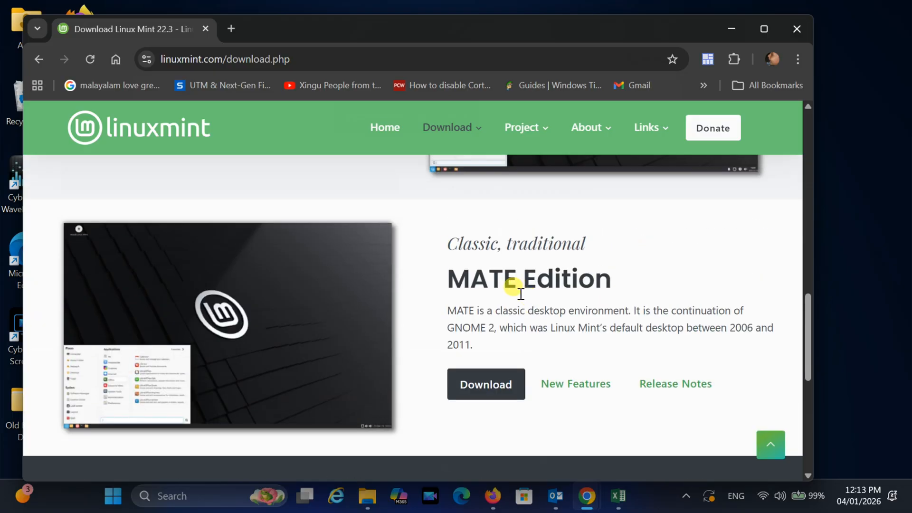
{"action": "scroll", "coordinate": [527, 296], "scroll_direction": "up", "scroll_amount": 4}
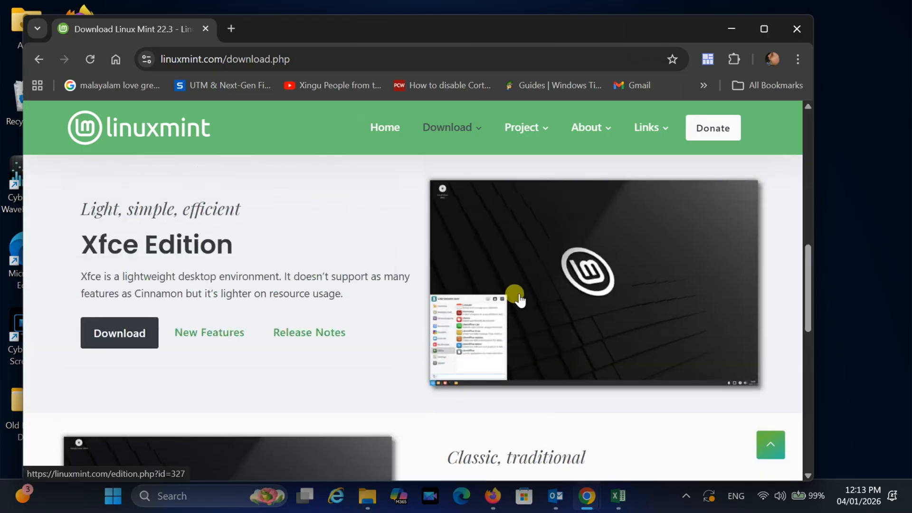
{"action": "scroll", "coordinate": [521, 298], "scroll_direction": "up", "scroll_amount": 8}
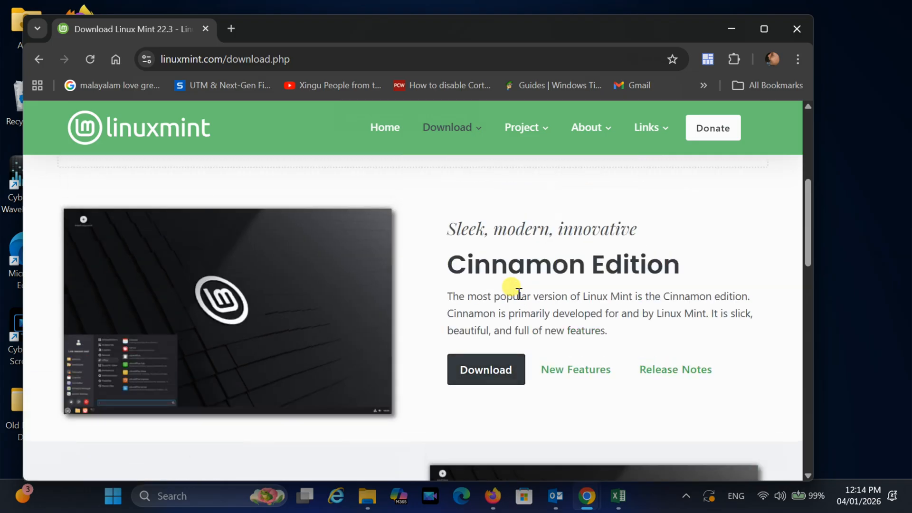
{"action": "scroll", "coordinate": [507, 296], "scroll_direction": "up", "scroll_amount": 1}
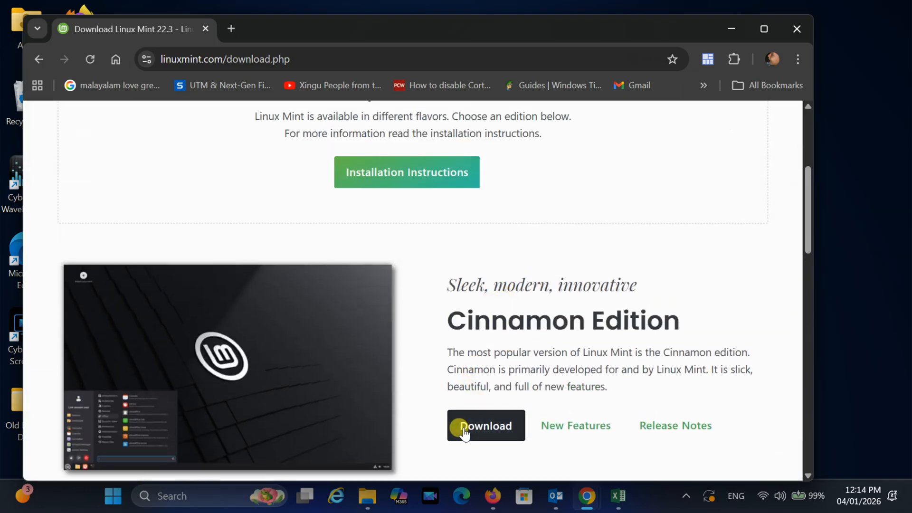
{"action": "left_click", "coordinate": [495, 428]}
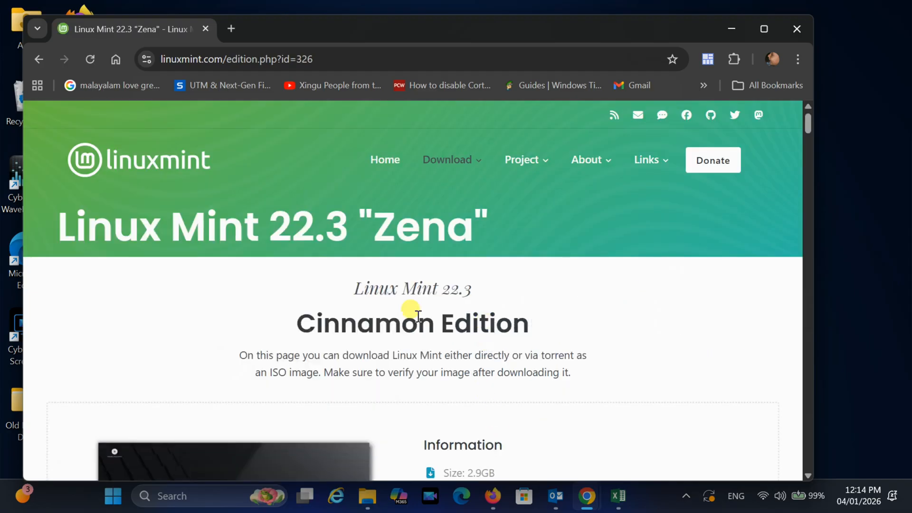
Download the 64-bit Cinnamon ISO image from the Cicku mirror in the download mirrors list
{"action": "scroll", "coordinate": [443, 297], "scroll_direction": "down", "scroll_amount": 3}
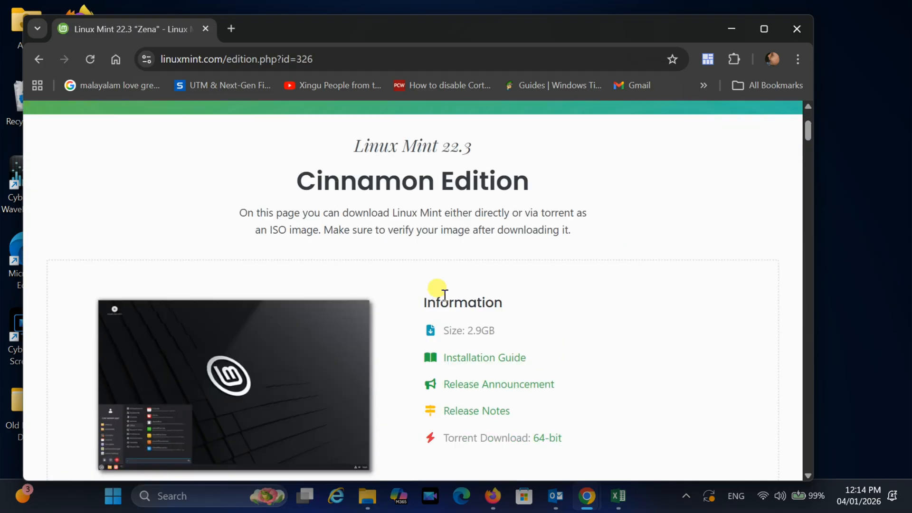
{"action": "scroll", "coordinate": [437, 294], "scroll_direction": "down", "scroll_amount": 1}
{"action": "scroll", "coordinate": [442, 291], "scroll_direction": "down", "scroll_amount": 1}
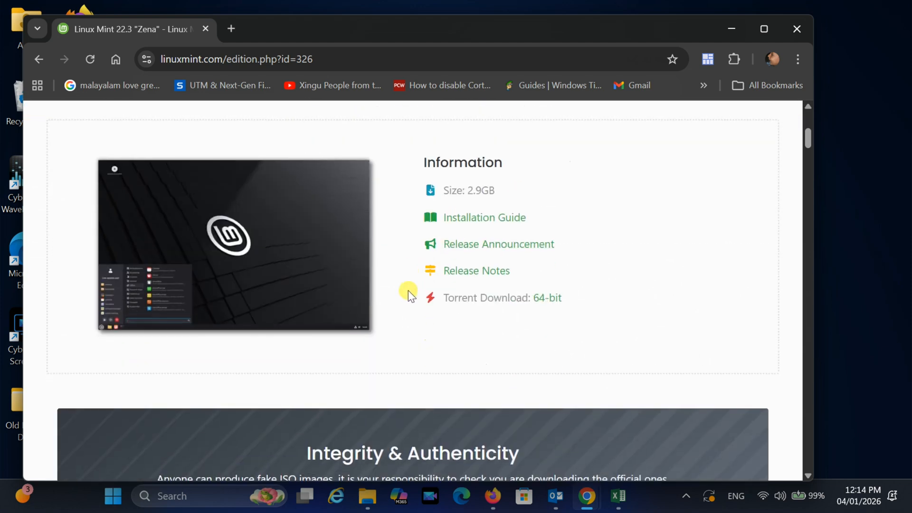
{"action": "scroll", "coordinate": [406, 290], "scroll_direction": "down", "scroll_amount": 3}
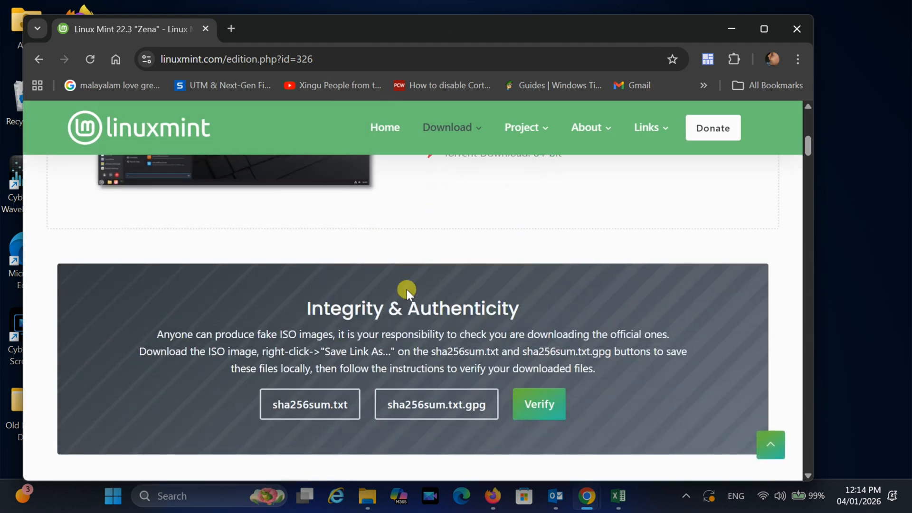
{"action": "scroll", "coordinate": [406, 290], "scroll_direction": "down", "scroll_amount": 4}
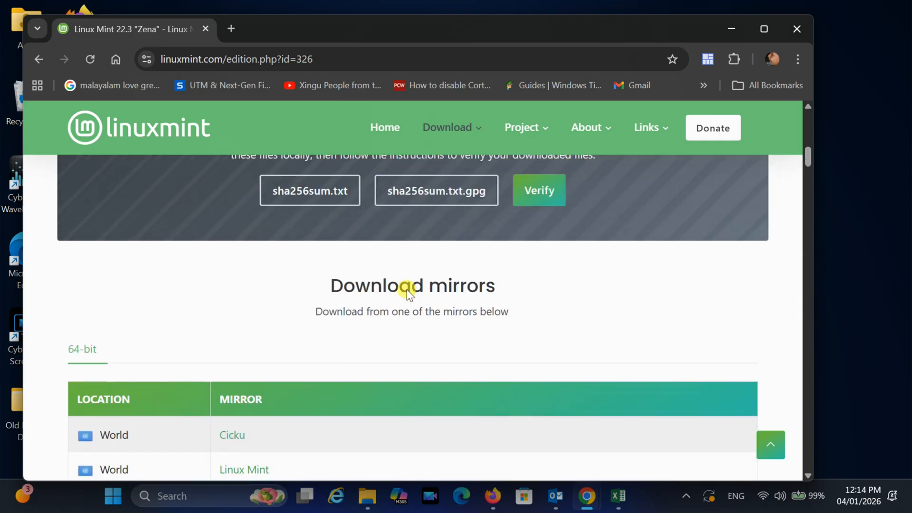
{"action": "scroll", "coordinate": [406, 290], "scroll_direction": "down", "scroll_amount": 1}
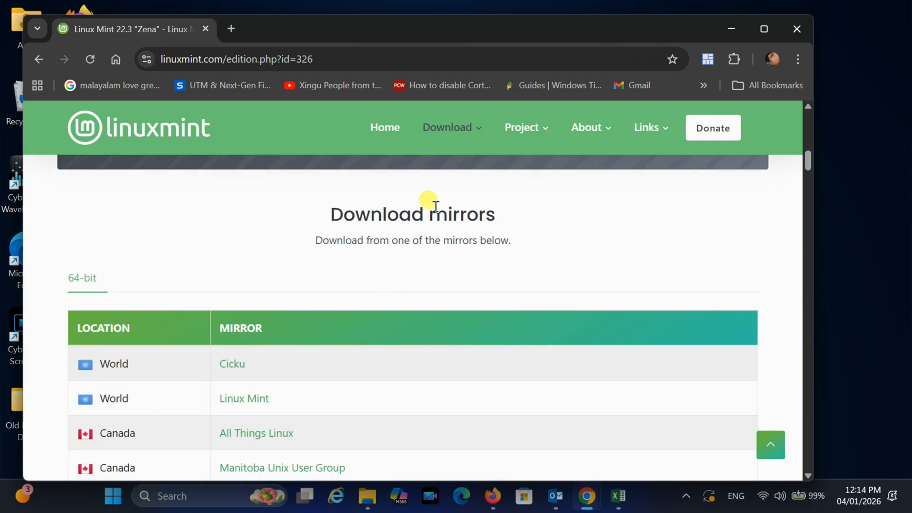
{"action": "scroll", "coordinate": [355, 262], "scroll_direction": "down", "scroll_amount": 1}
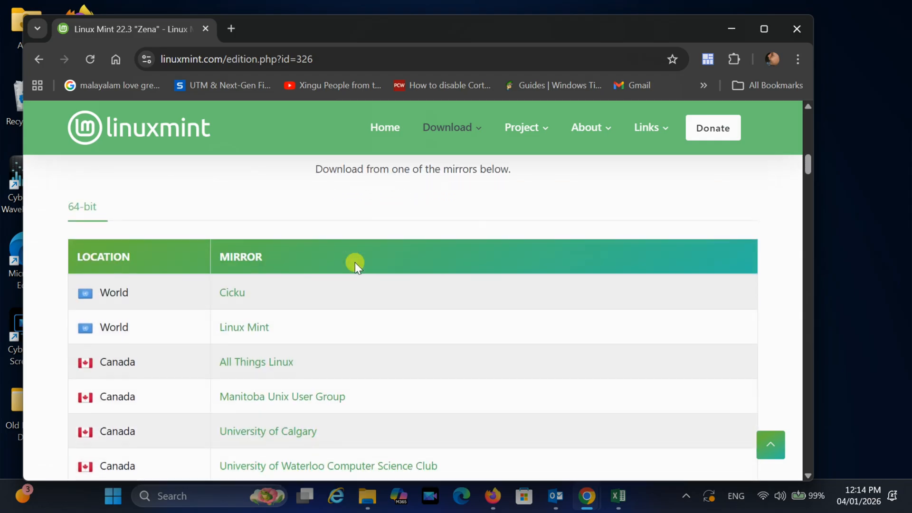
{"action": "scroll", "coordinate": [355, 264], "scroll_direction": "down", "scroll_amount": 1}
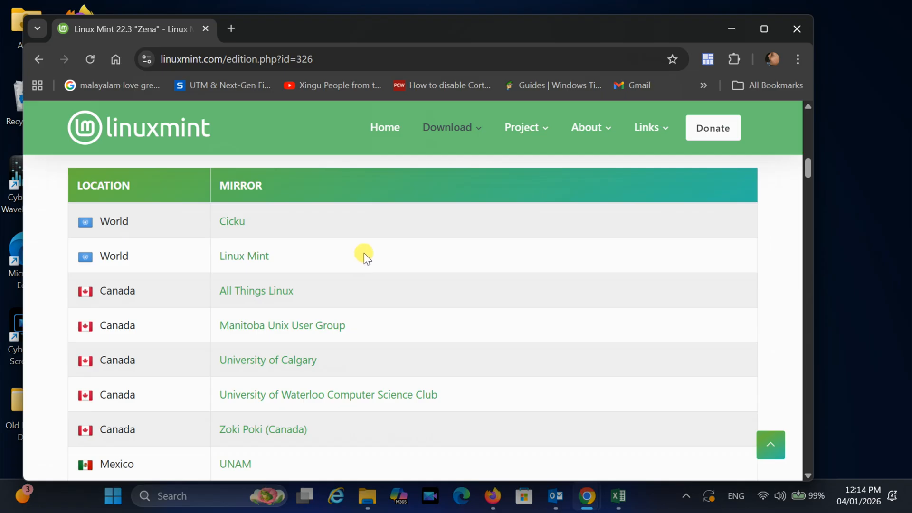
{"action": "scroll", "coordinate": [364, 253], "scroll_direction": "up", "scroll_amount": 1}
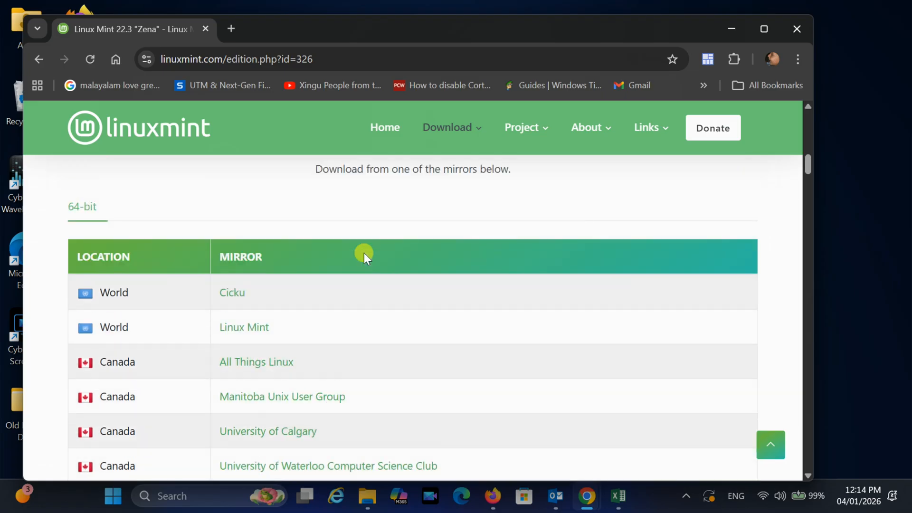
{"action": "scroll", "coordinate": [364, 253], "scroll_direction": "down", "scroll_amount": 4}
{"action": "scroll", "coordinate": [364, 253], "scroll_direction": "down", "scroll_amount": 4}
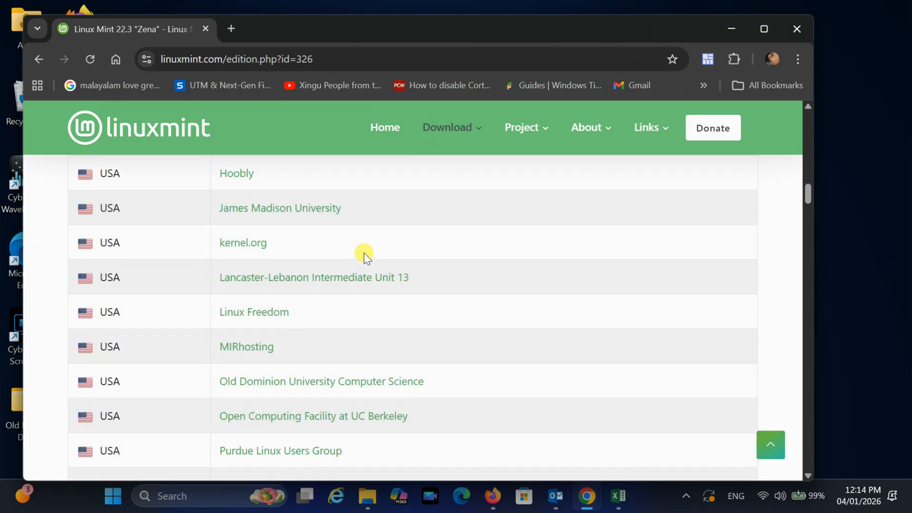
{"action": "scroll", "coordinate": [364, 253], "scroll_direction": "up", "scroll_amount": 8}
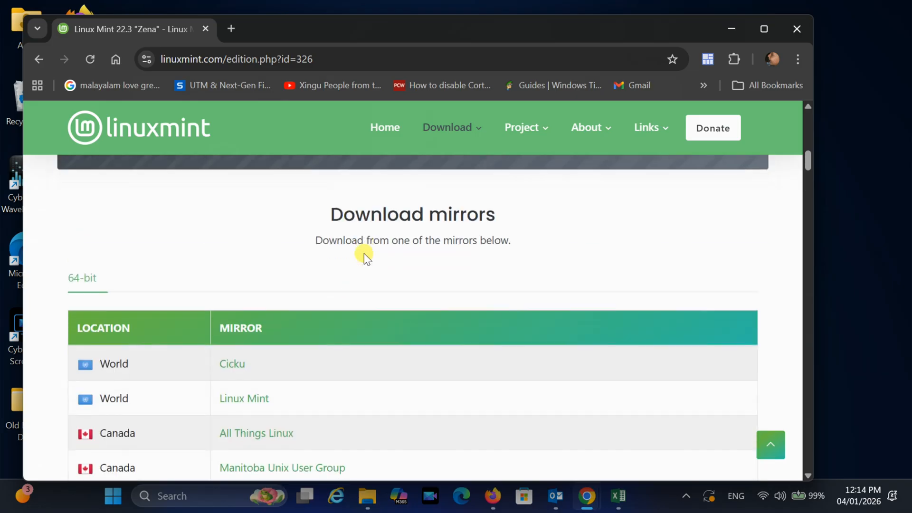
{"action": "scroll", "coordinate": [285, 278], "scroll_direction": "down", "scroll_amount": 1}
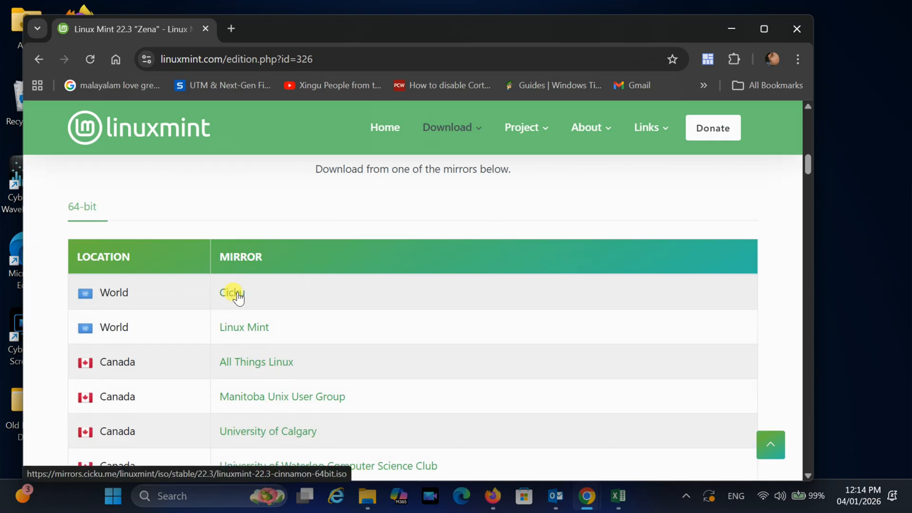
{"action": "left_click", "coordinate": [235, 330]}
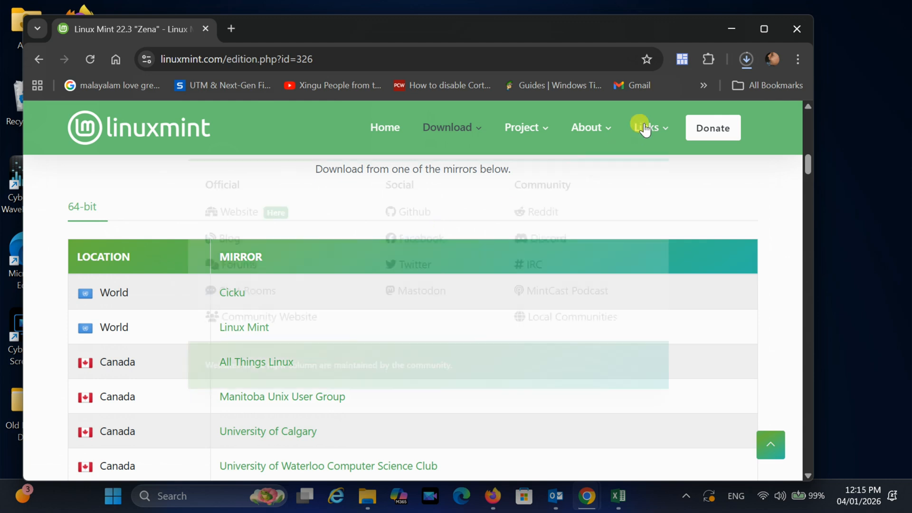
Open the browser's download history to check the ISO download's progress
{"action": "left_click", "coordinate": [746, 59]}
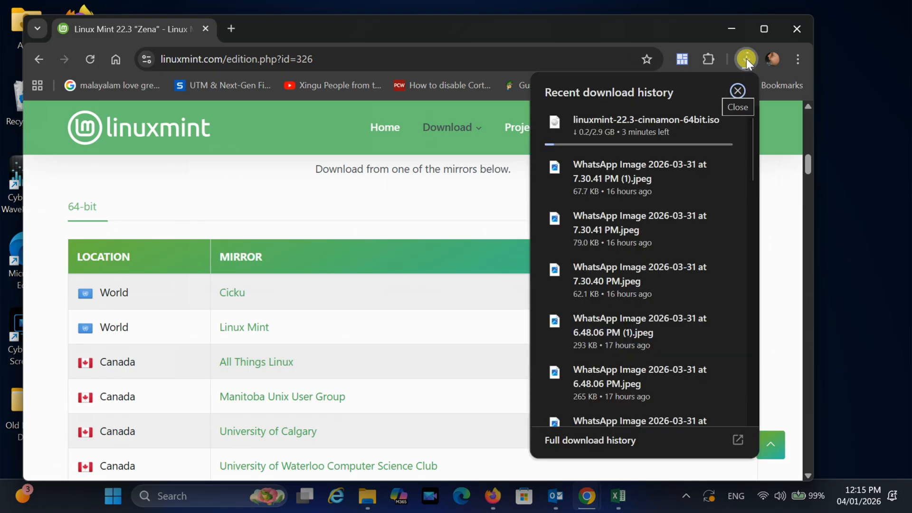
{"action": "mouse_move", "coordinate": [657, 124]}
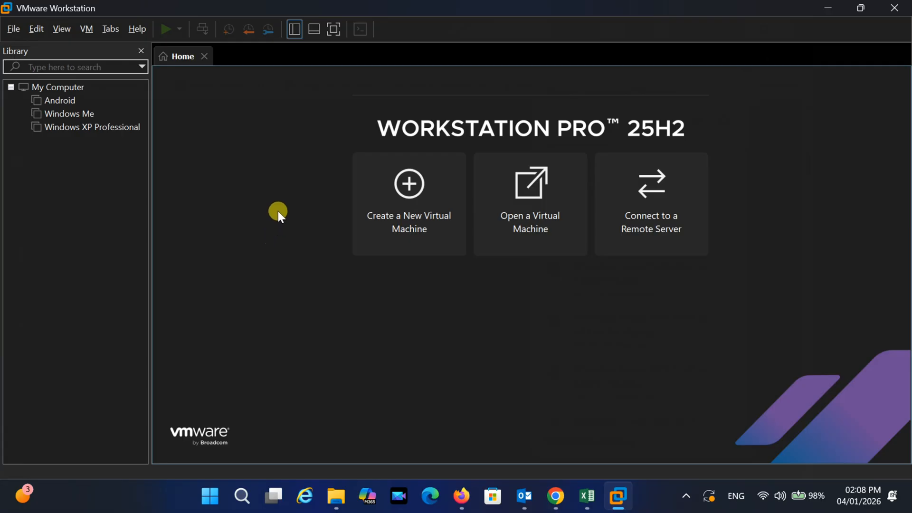
Switch to VMware Workstation and start the New Virtual Machine Wizard with the Typical configuration
{"action": "left_click", "coordinate": [405, 189]}
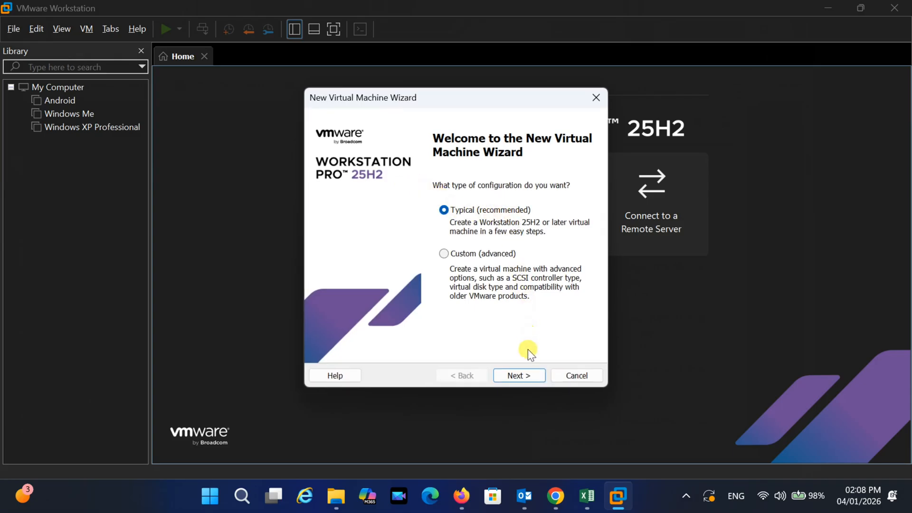
{"action": "left_click", "coordinate": [526, 376]}
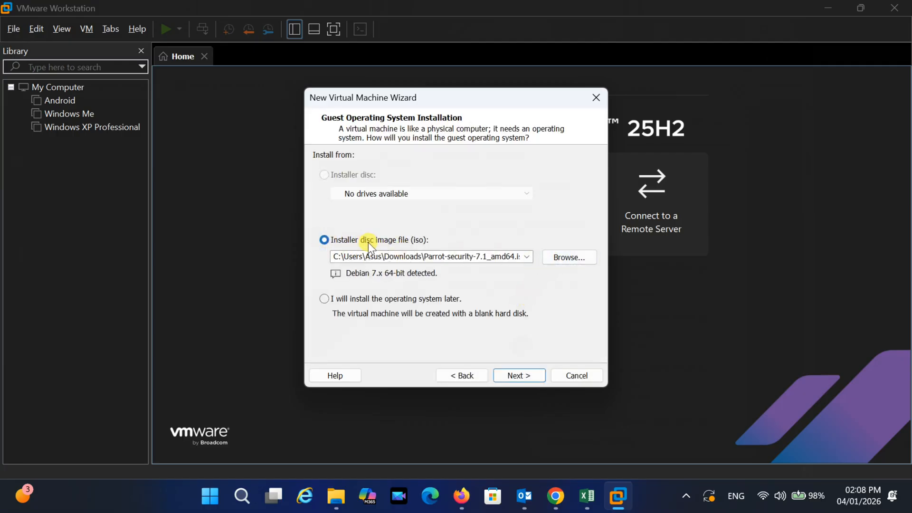
Select the linuxmint-22.3-cinnamon-64bit ISO from Downloads as the installer disc image file and continue
{"action": "left_click", "coordinate": [549, 255]}
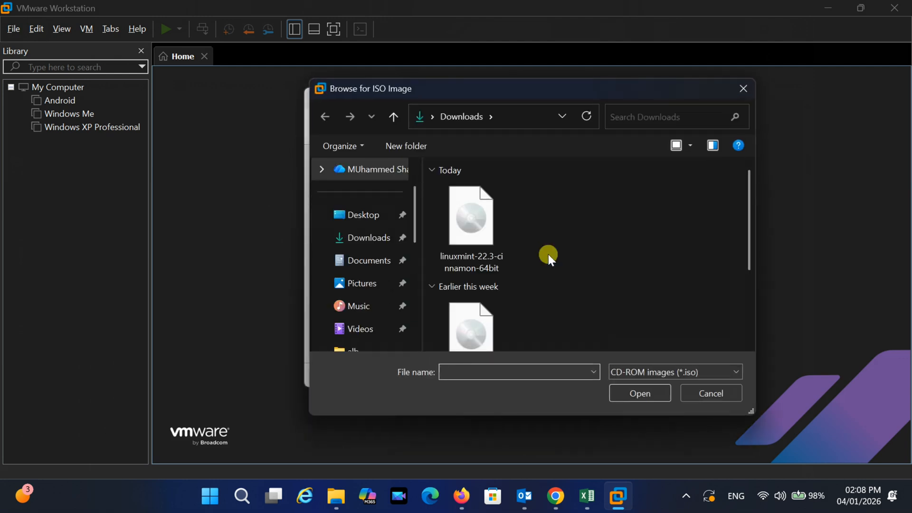
{"action": "left_click", "coordinate": [489, 241]}
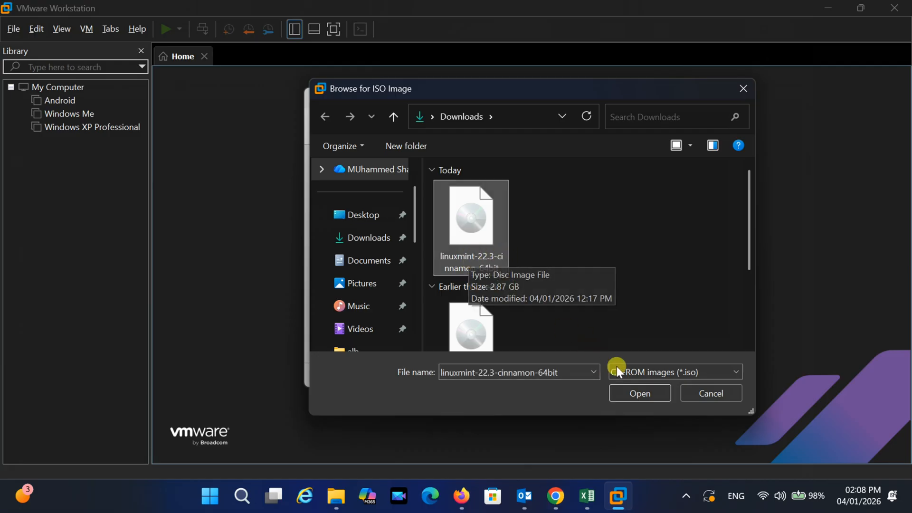
{"action": "left_click", "coordinate": [643, 389]}
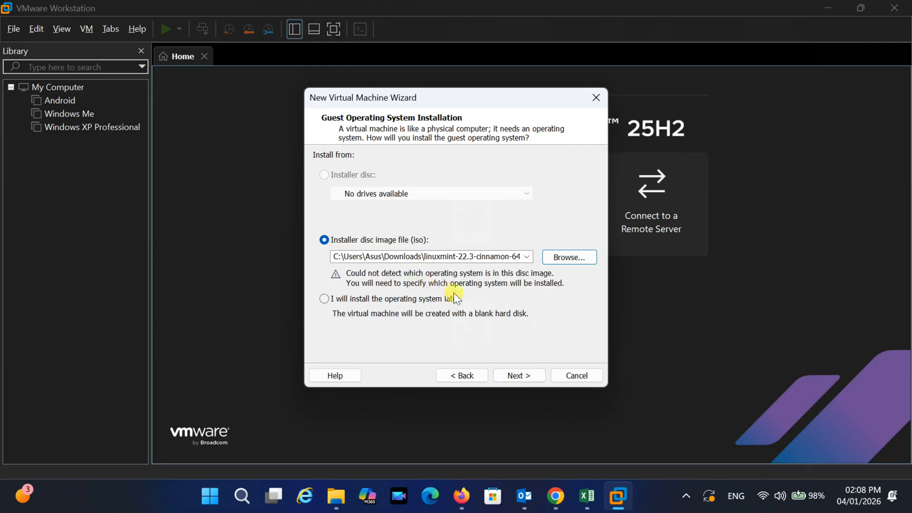
{"action": "left_click", "coordinate": [514, 375]}
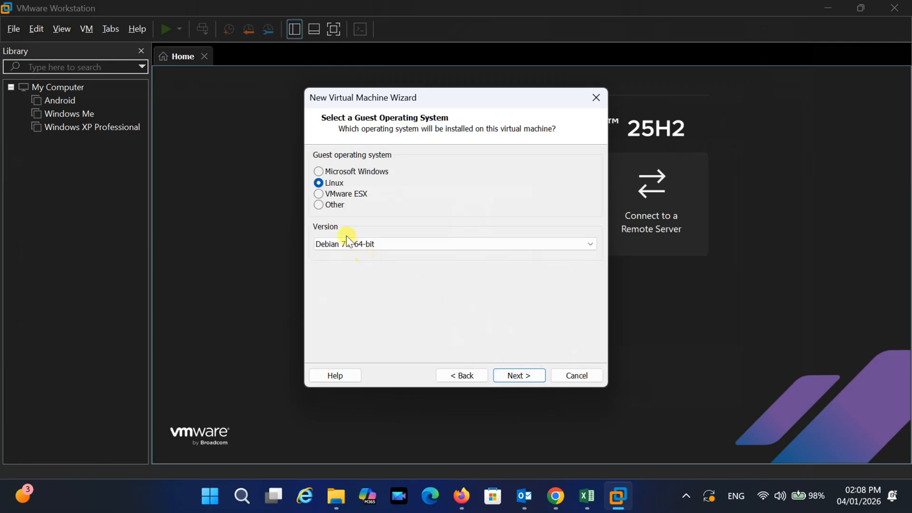
Set the guest operating system version to Debian 13.x 64-bit and continue
{"action": "left_click", "coordinate": [375, 244]}
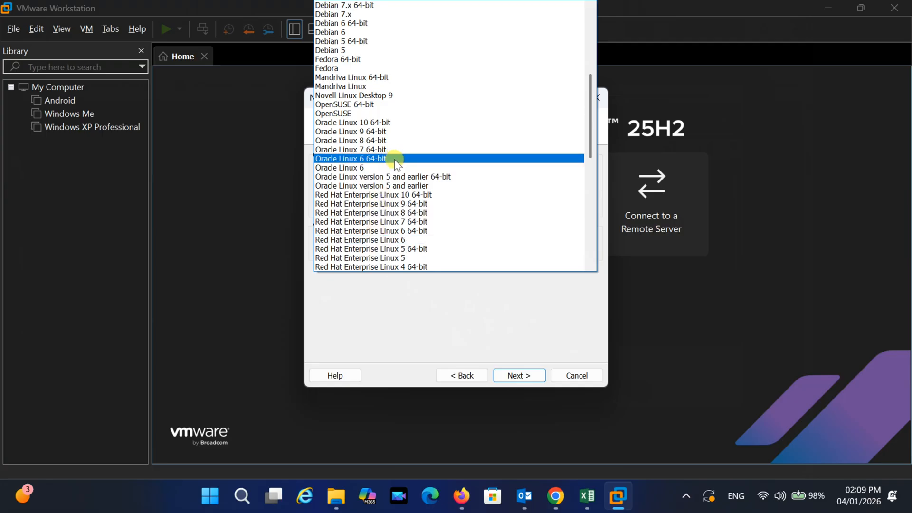
{"action": "scroll", "coordinate": [395, 156], "scroll_direction": "up", "scroll_amount": 7}
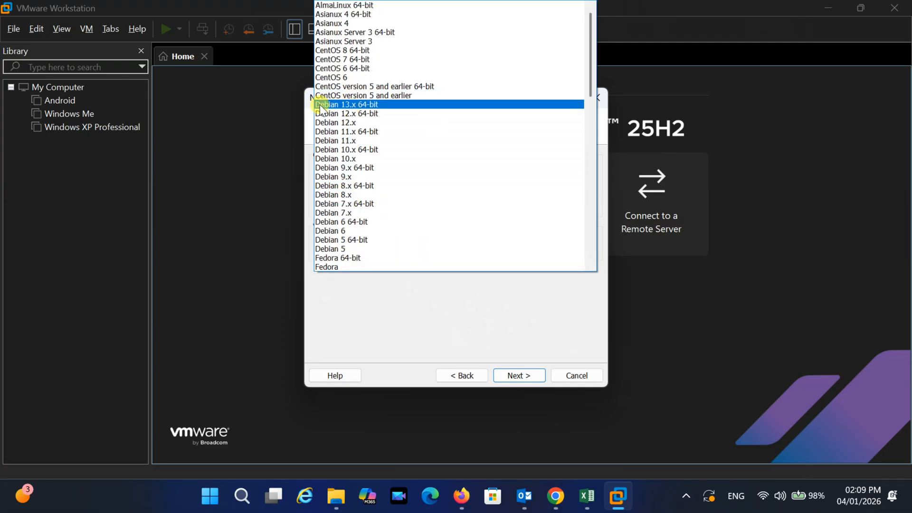
{"action": "left_click", "coordinate": [368, 105]}
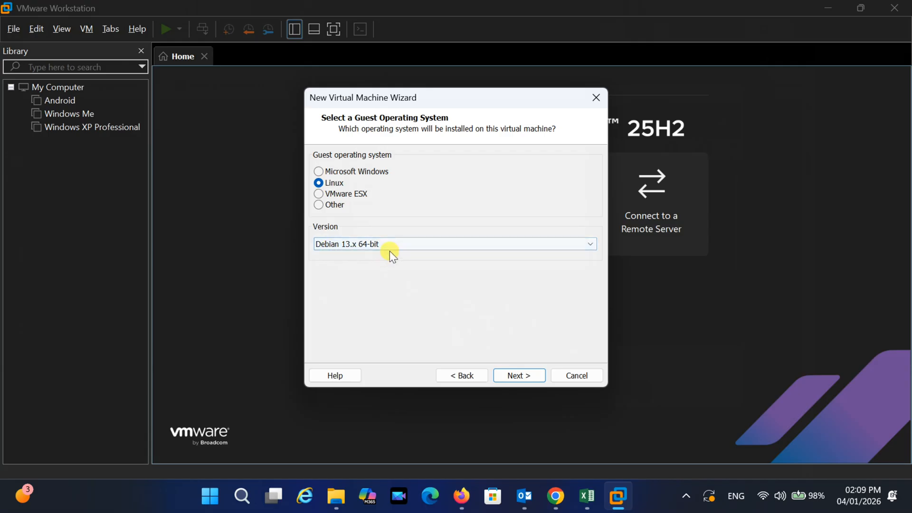
{"action": "left_click", "coordinate": [529, 372]}
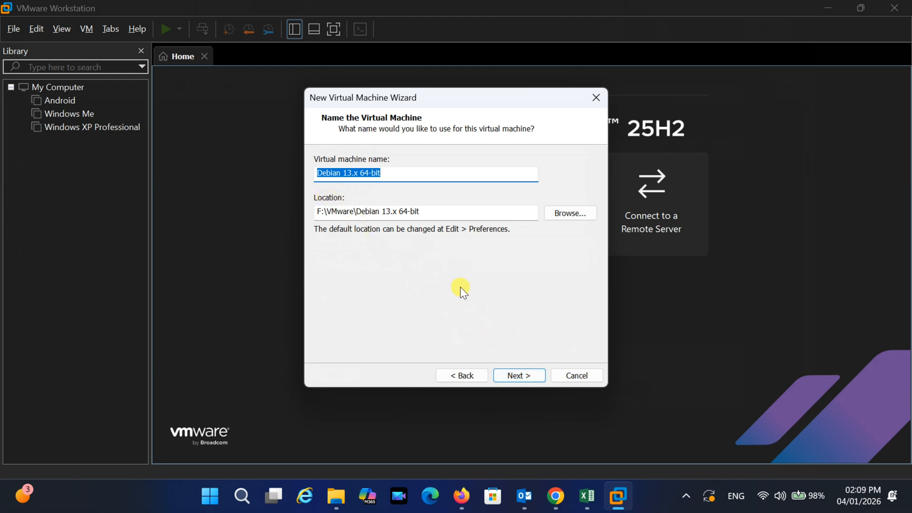
Name the virtual machine Linux Mint and continue
{"action": "type", "text": "Linu"}
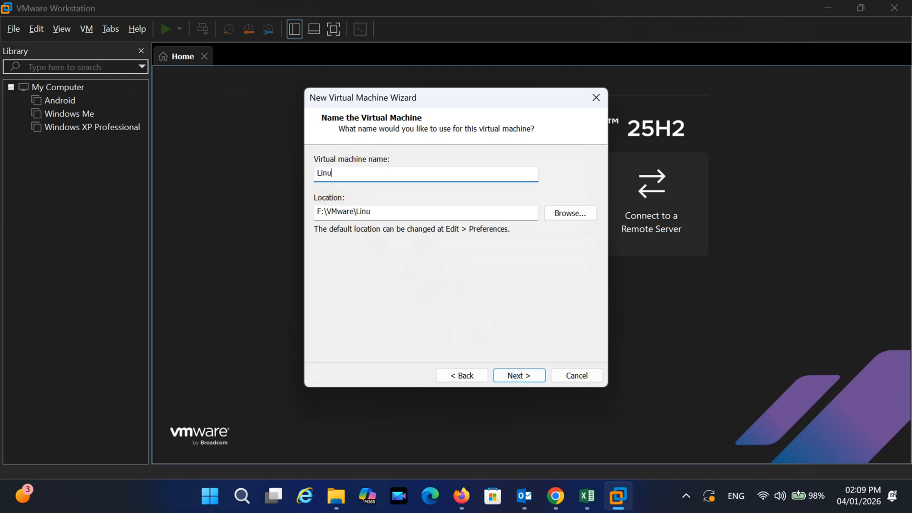
{"action": "type", "text": "x Mint"}
{"action": "left_click", "coordinate": [522, 378]}
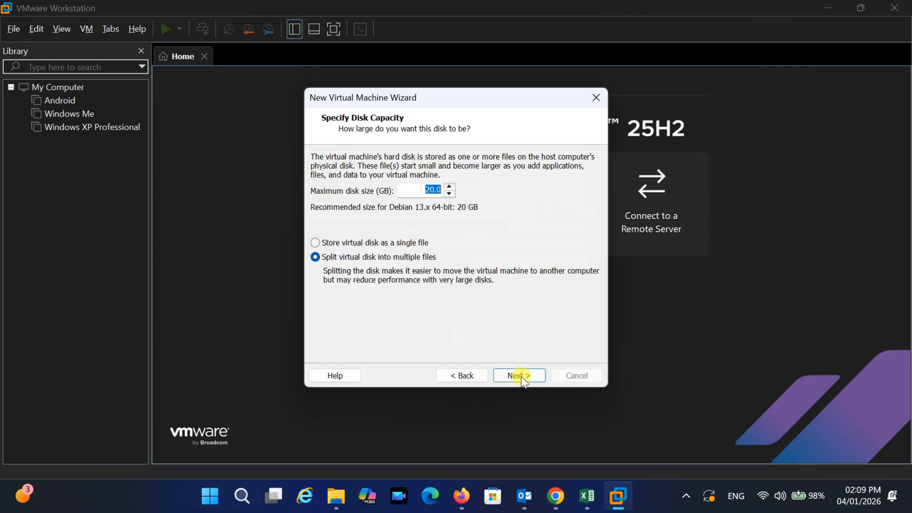
Set the maximum disk size to 40 GB, store the virtual disk as a single file, and continue
{"action": "left_click", "coordinate": [430, 190]}
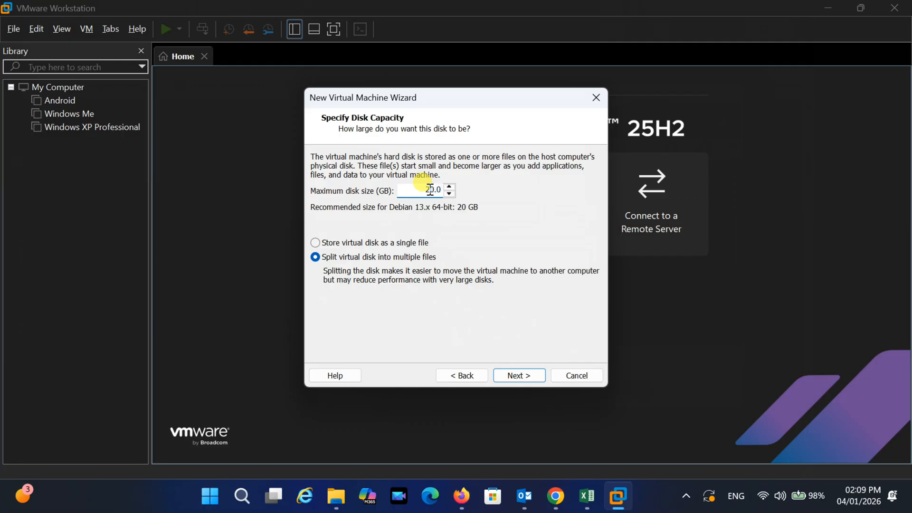
{"action": "key", "text": "BackSpace"}
{"action": "type", "text": "4"}
{"action": "left_click", "coordinate": [314, 242]}
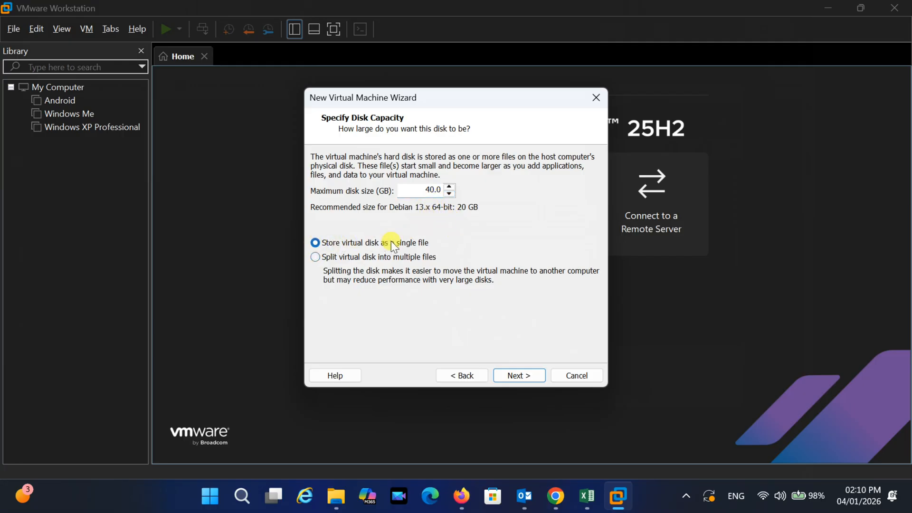
{"action": "left_click", "coordinate": [520, 375]}
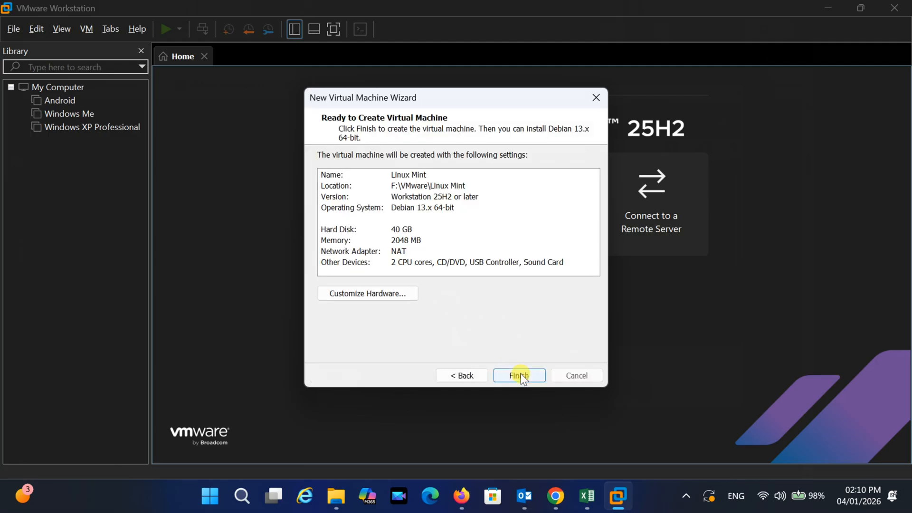
Customize the hardware to give the virtual machine 4 GB of memory, then finish creating it
{"action": "left_click", "coordinate": [366, 293]}
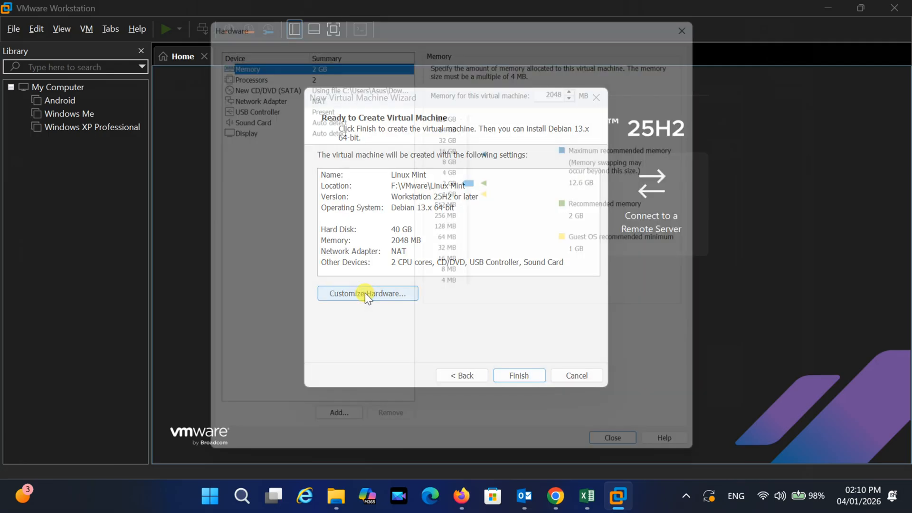
{"action": "left_click", "coordinate": [455, 171]}
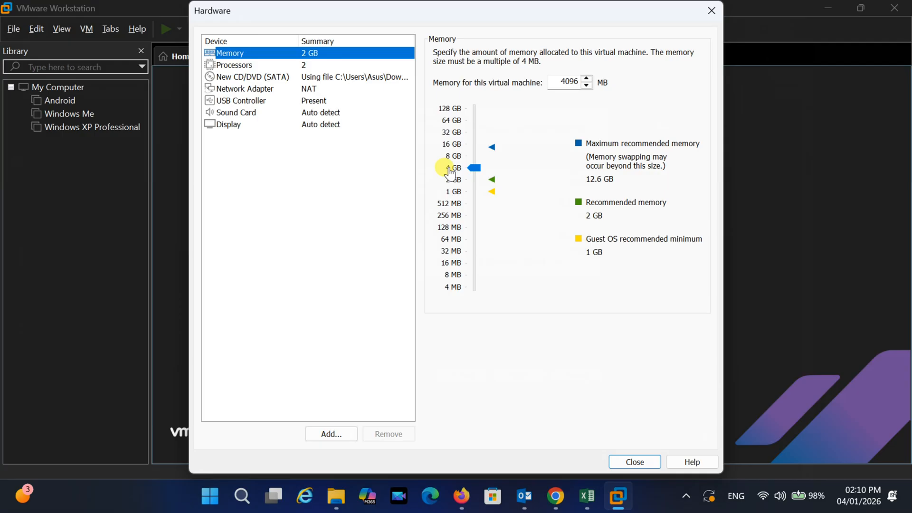
{"action": "left_click", "coordinate": [635, 461]}
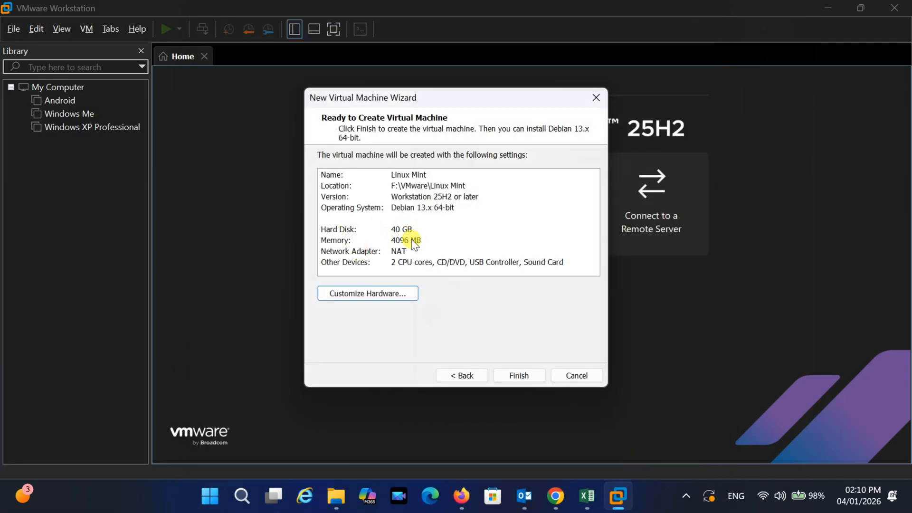
{"action": "left_click", "coordinate": [521, 375]}
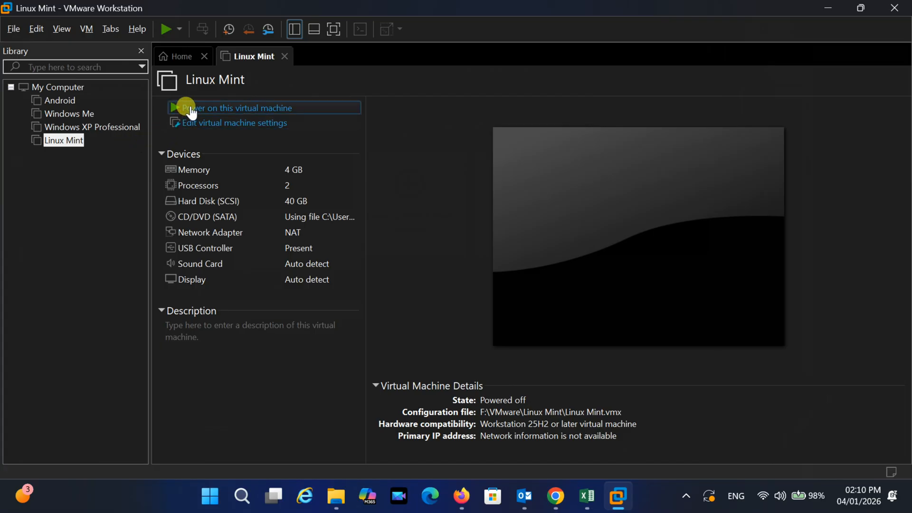
Power on the Linux Mint virtual machine and dismiss the installation hint bar
{"action": "left_click", "coordinate": [224, 111]}
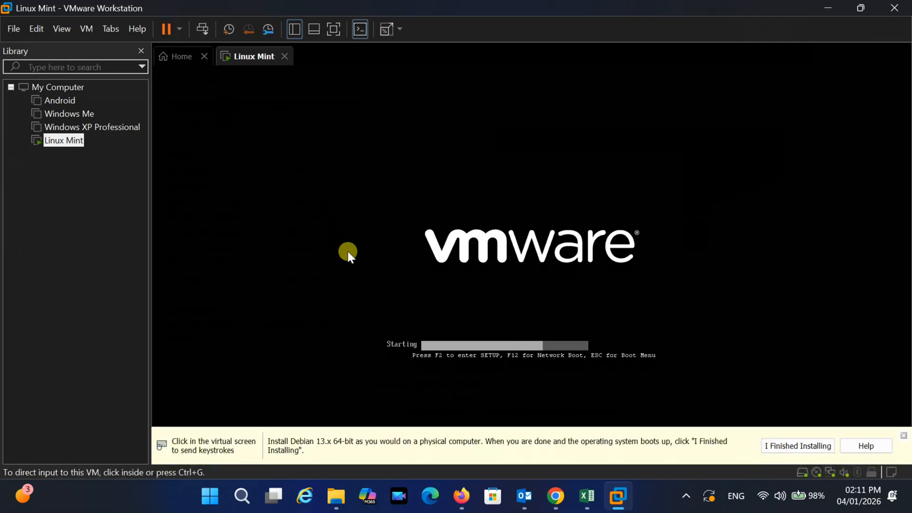
{"action": "left_click", "coordinate": [796, 447]}
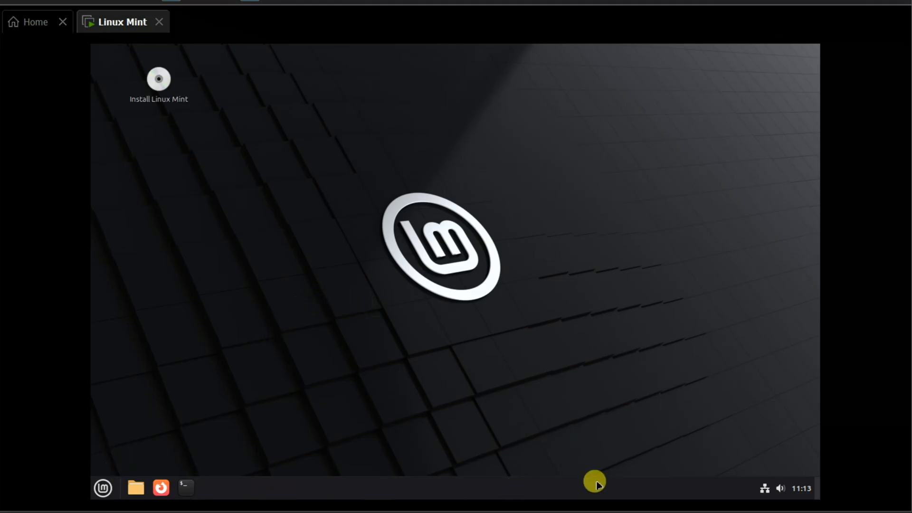
Launch the Install Linux Mint installer and accept English as language and English (US) keyboard layout
{"action": "left_click", "coordinate": [159, 86]}
{"action": "double_click", "coordinate": [158, 86]}
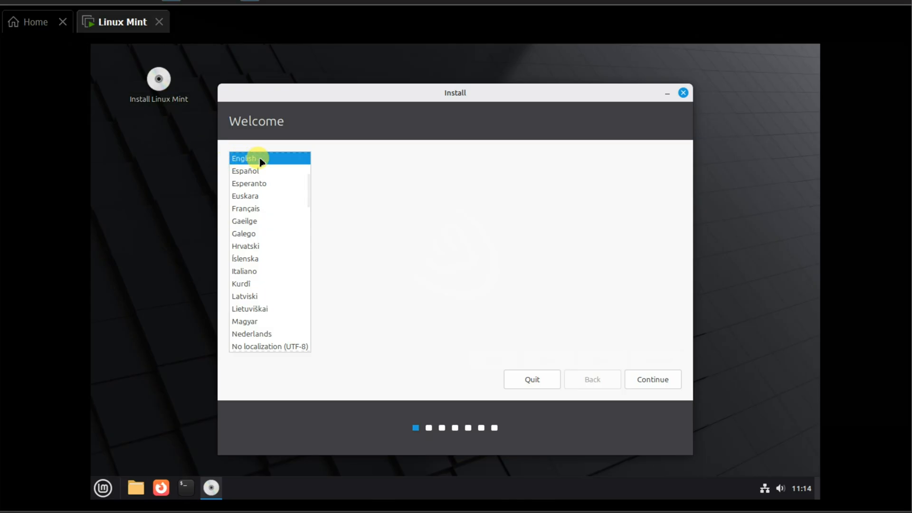
{"action": "left_click", "coordinate": [653, 380]}
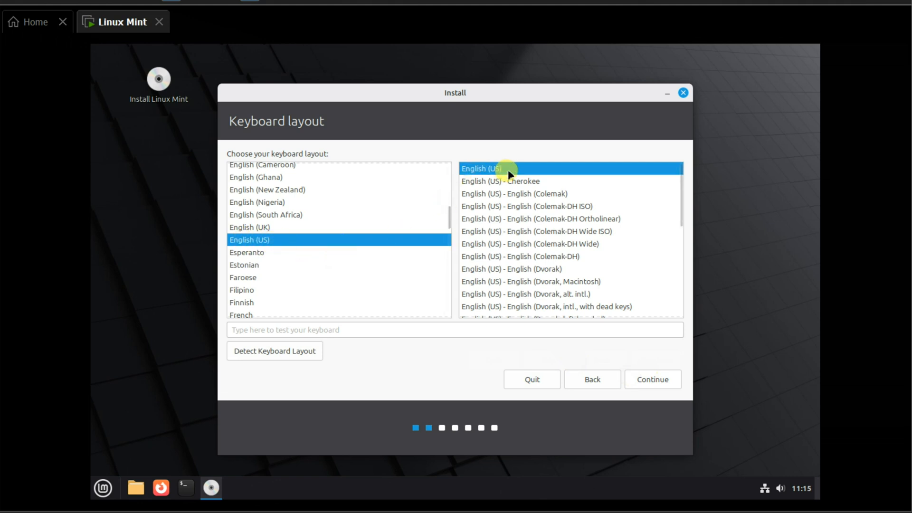
{"action": "left_click", "coordinate": [651, 383]}
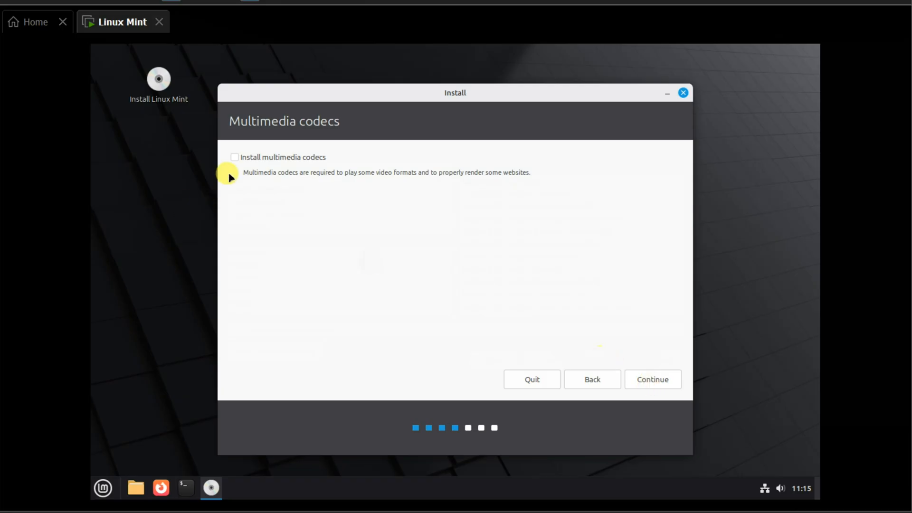
Enable installing multimedia codecs and continue
{"action": "left_click", "coordinate": [235, 157]}
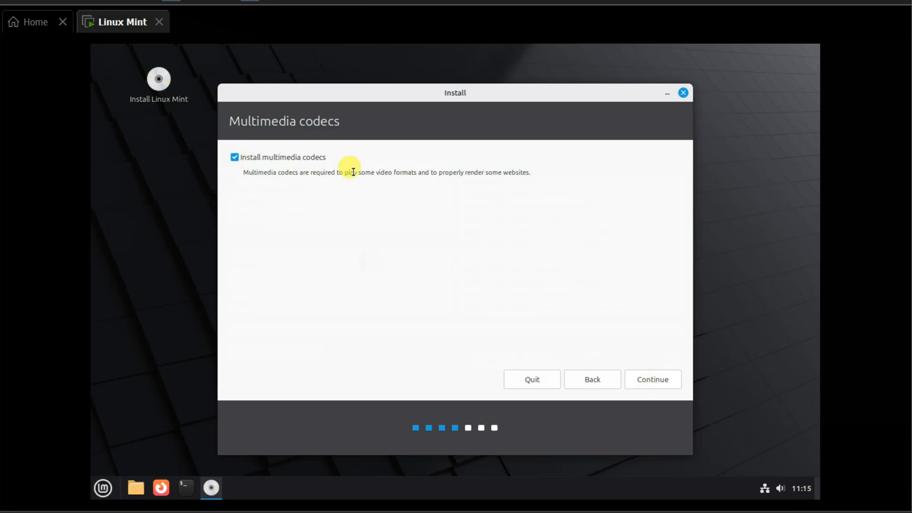
{"action": "left_click", "coordinate": [655, 381]}
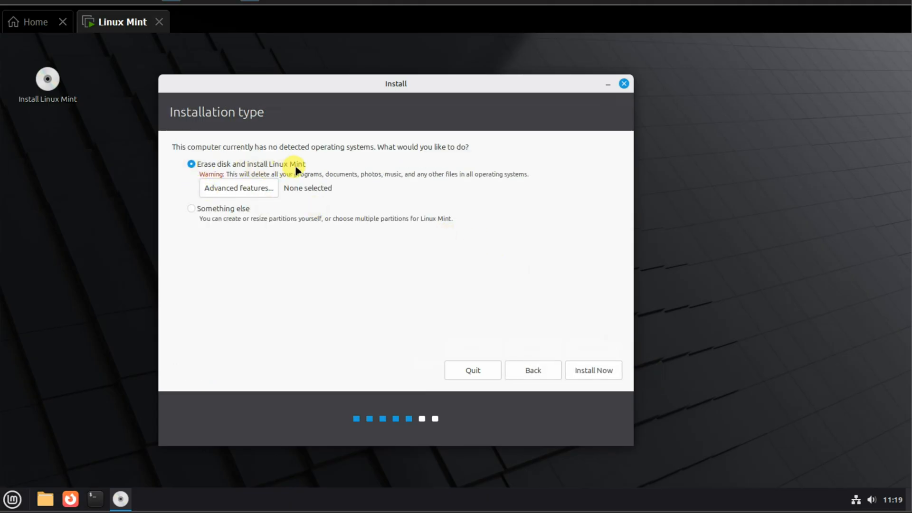
Choose Erase disk and install Linux Mint, install now, and confirm writing the changes to disk
{"action": "left_click", "coordinate": [593, 367]}
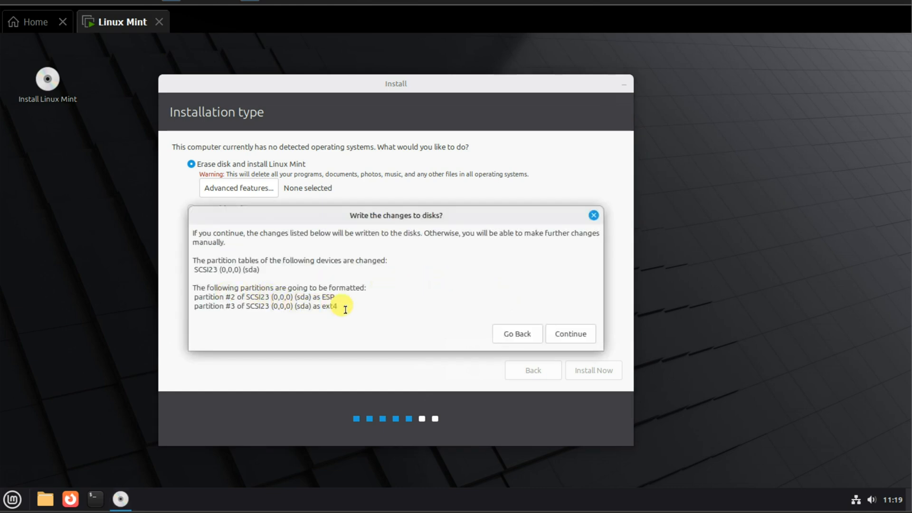
{"action": "left_click", "coordinate": [576, 336]}
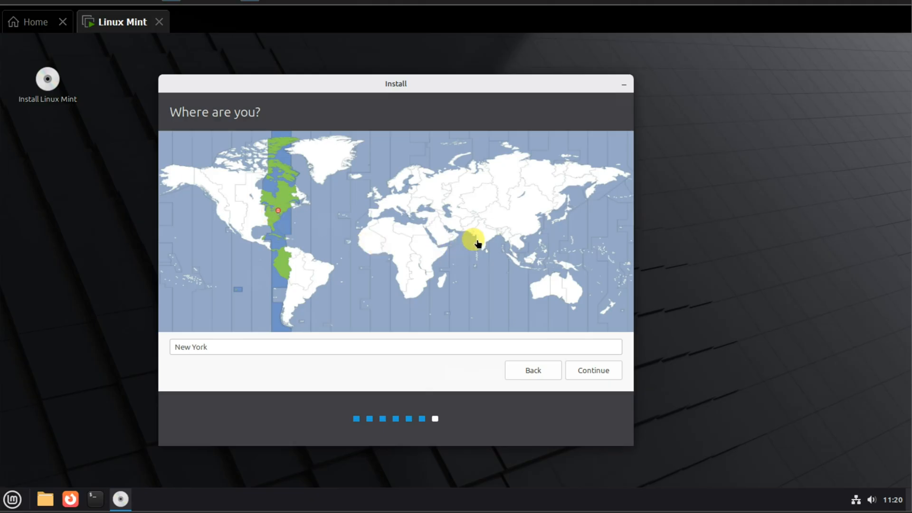
Pick the Bahrain time zone on the map and continue
{"action": "left_click", "coordinate": [447, 233]}
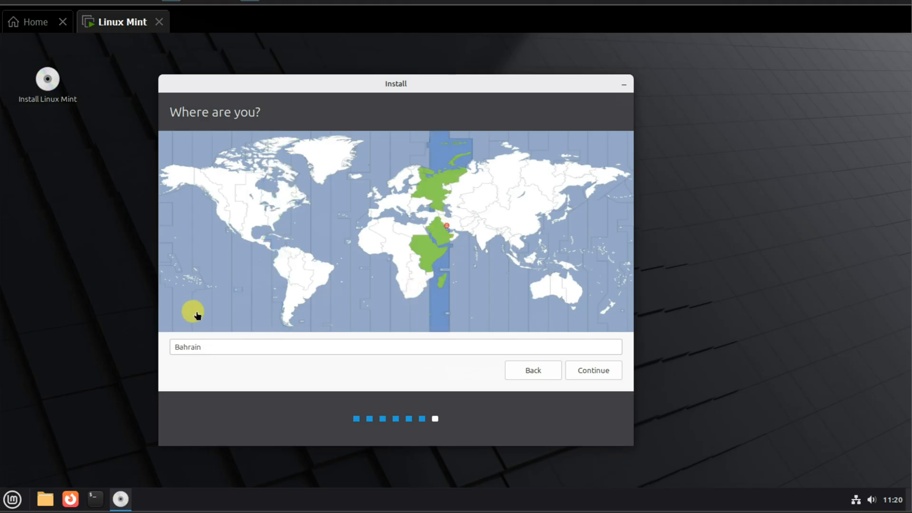
{"action": "left_click", "coordinate": [594, 372]}
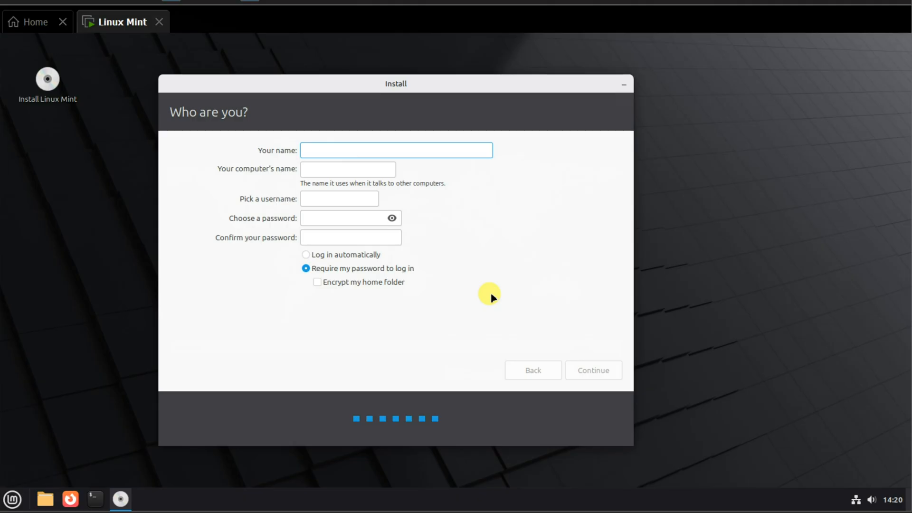
Enter your name, choose automatic login, set and confirm the account password, and continue
{"action": "type", "text": "Shahabu"}
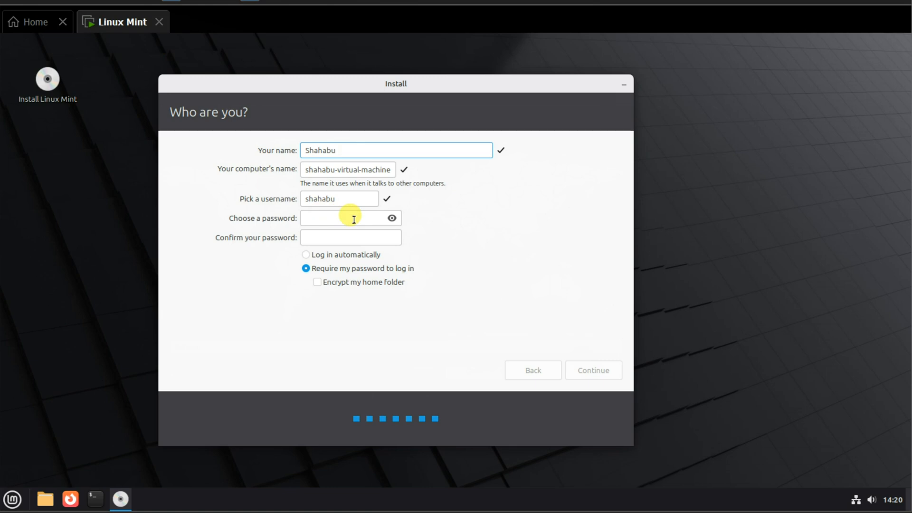
{"action": "left_click", "coordinate": [308, 255]}
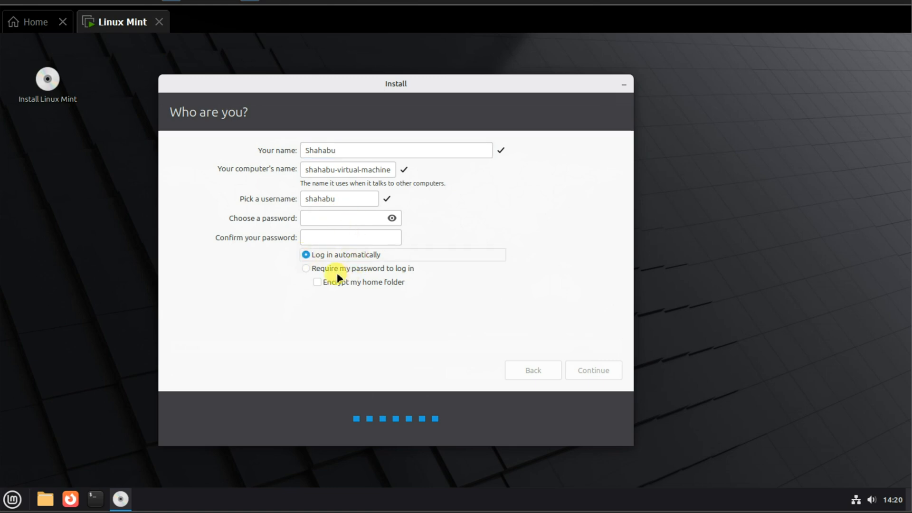
{"action": "left_click", "coordinate": [303, 217]}
{"action": "type", "text": "123"}
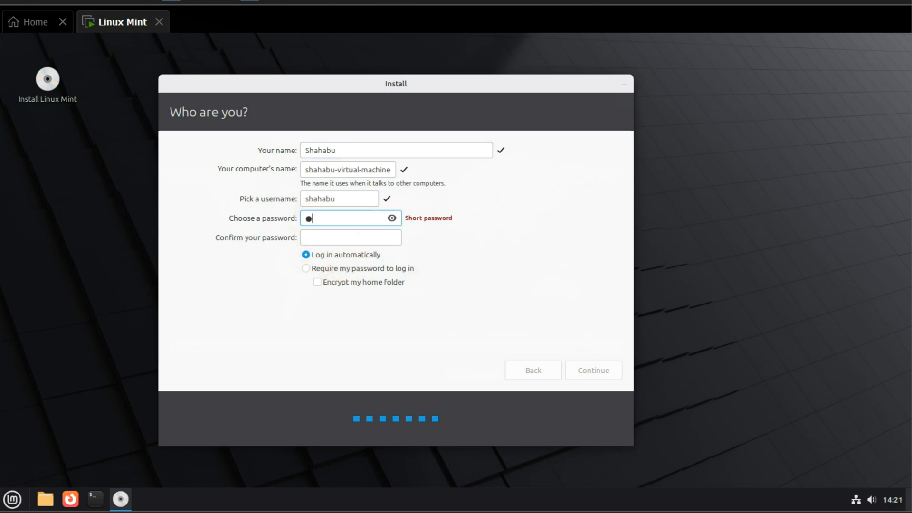
{"action": "left_click", "coordinate": [320, 234]}
{"action": "type", "text": "123"}
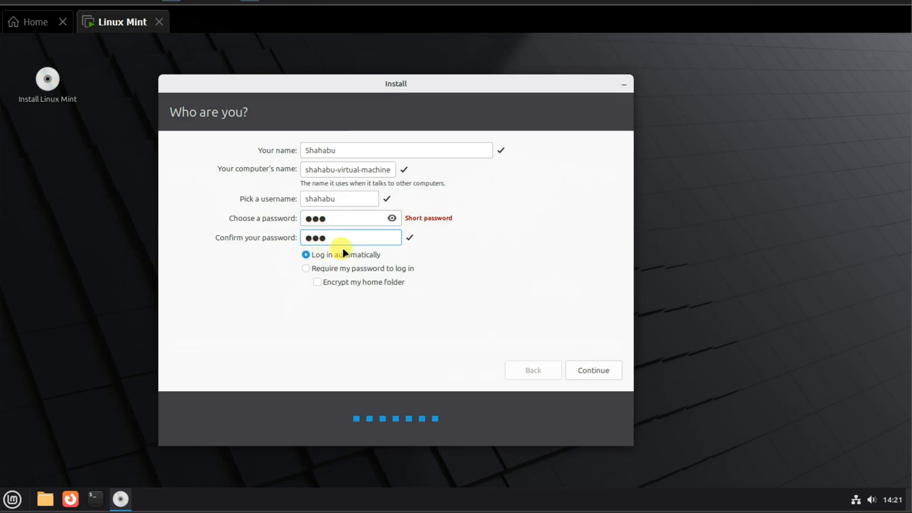
{"action": "left_click", "coordinate": [608, 369]}
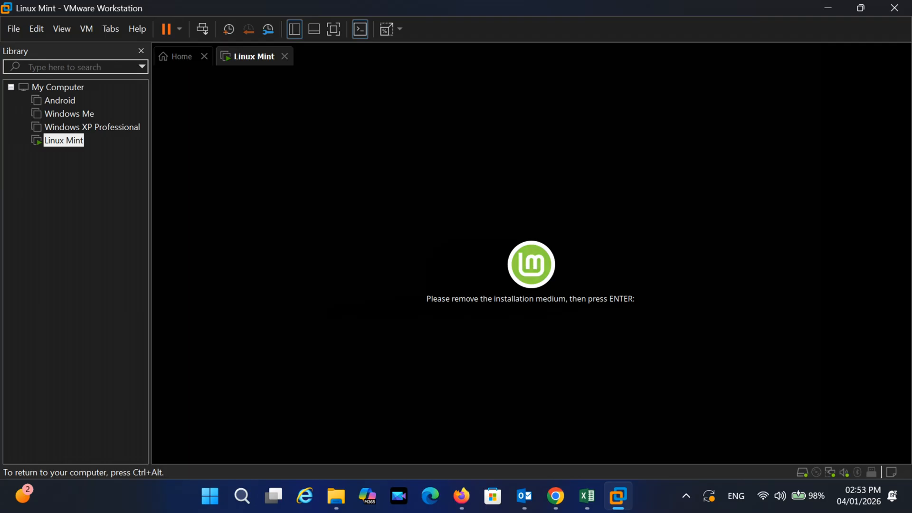
Detach the installation ISO by turning off connect at power on for the virtual CD/DVD drive
{"action": "key", "text": "ctrl+alt"}
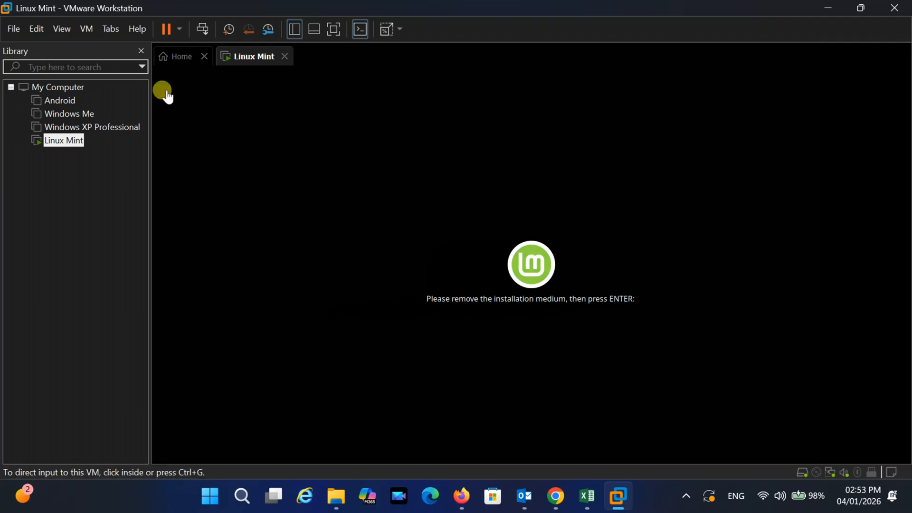
{"action": "left_click", "coordinate": [86, 29]}
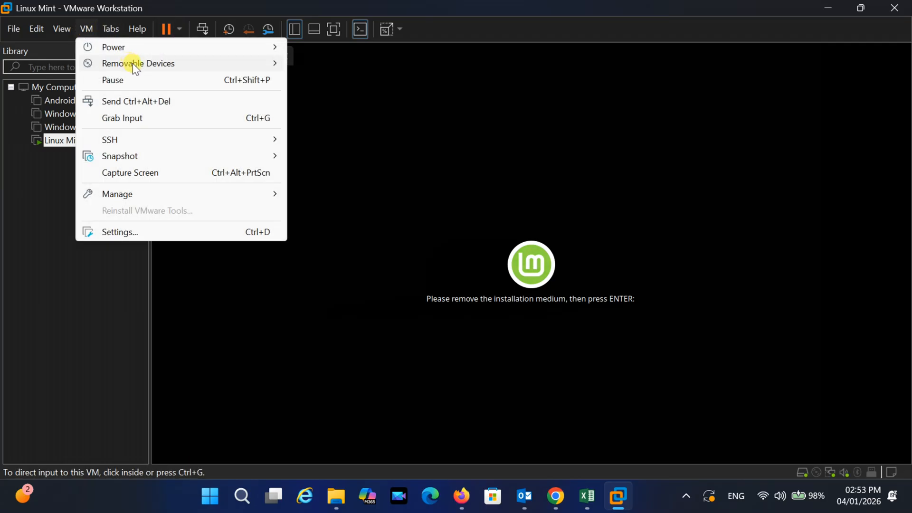
{"action": "mouse_move", "coordinate": [132, 64]}
{"action": "mouse_move", "coordinate": [363, 65]}
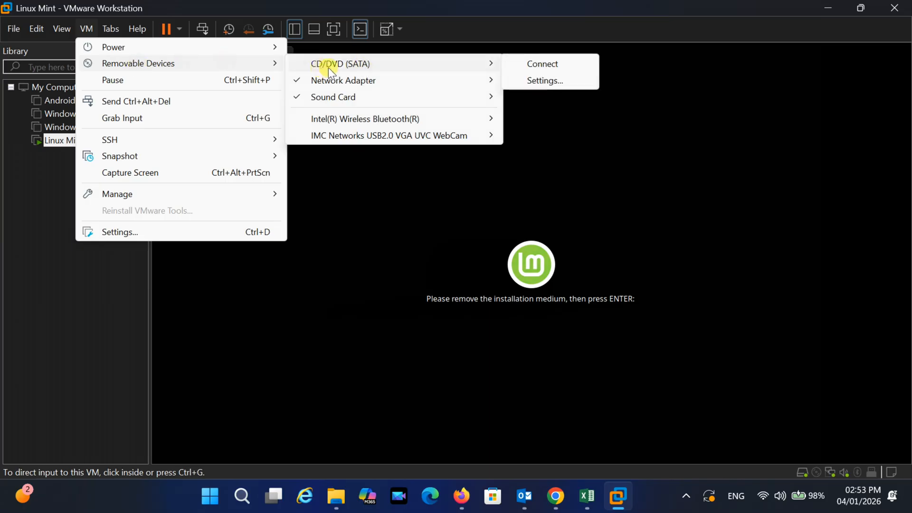
{"action": "left_click", "coordinate": [546, 81]}
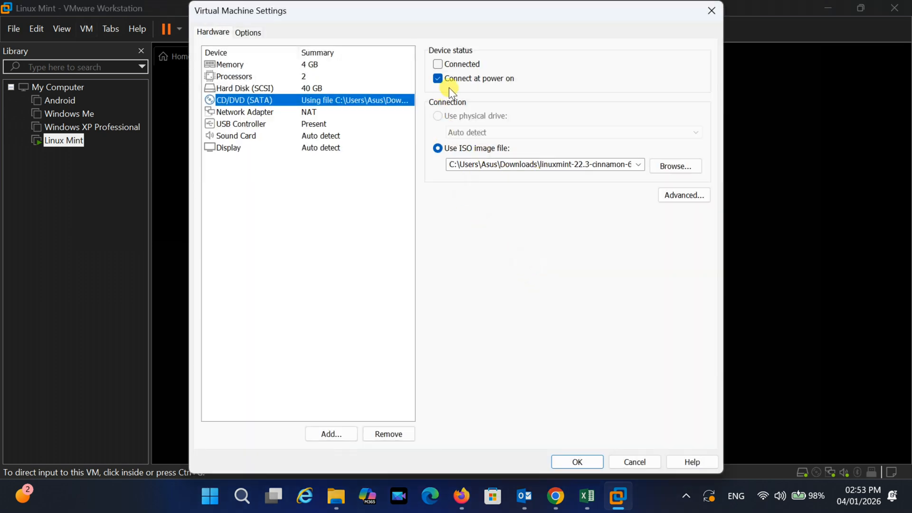
{"action": "left_click", "coordinate": [439, 79]}
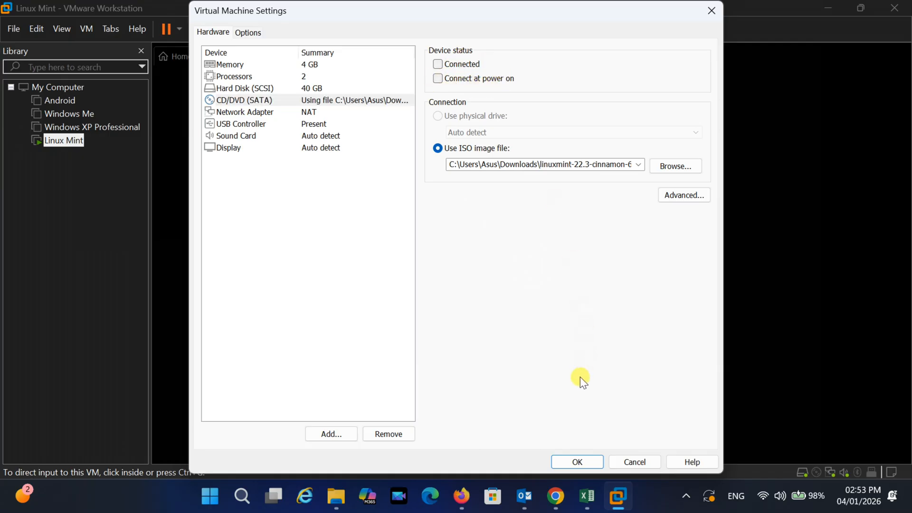
{"action": "left_click", "coordinate": [573, 464]}
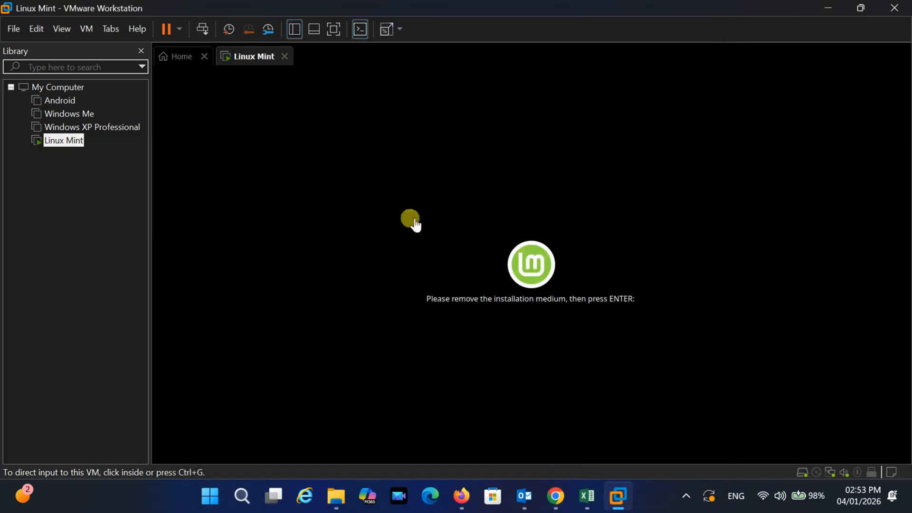
Restart the guest and sign in at the login prompt with the account password
{"action": "left_click", "coordinate": [179, 30]}
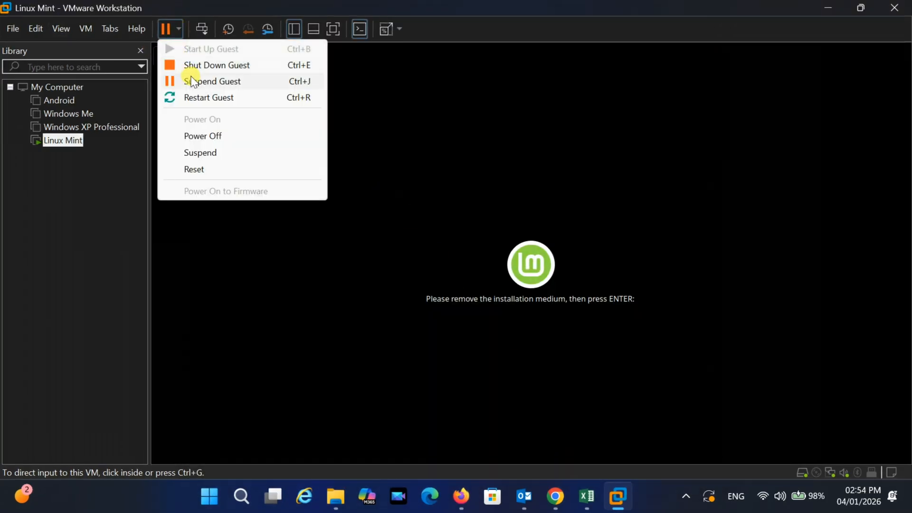
{"action": "left_click", "coordinate": [204, 97]}
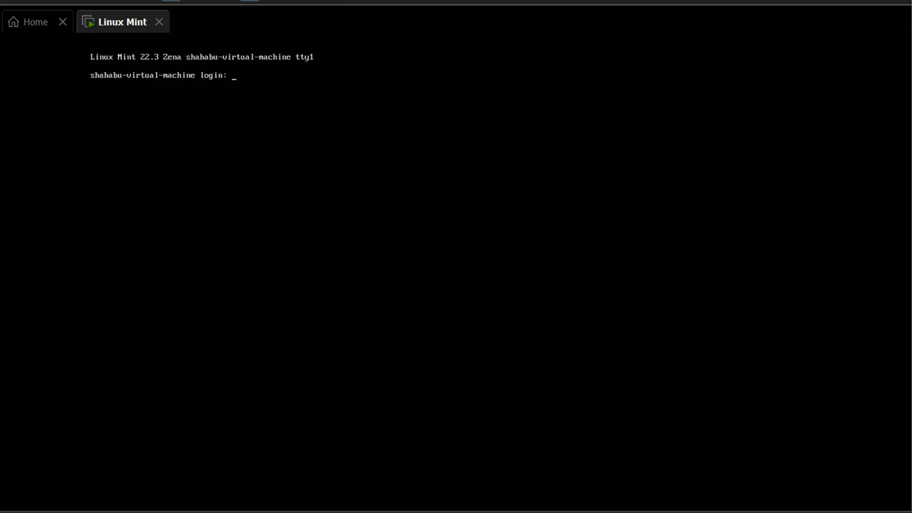
{"action": "type", "text": "123"}
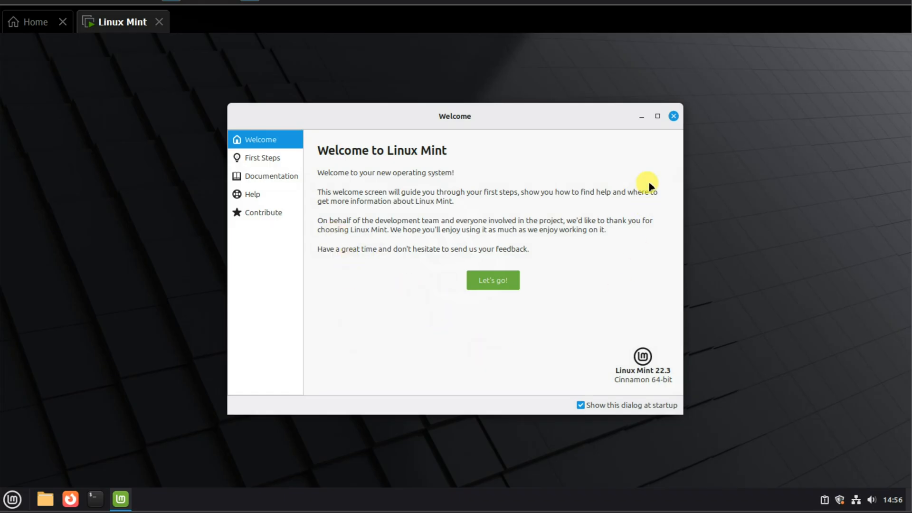
Turn off showing the welcome dialog at startup and close it
{"action": "left_click", "coordinate": [580, 405]}
{"action": "left_click", "coordinate": [674, 116]}
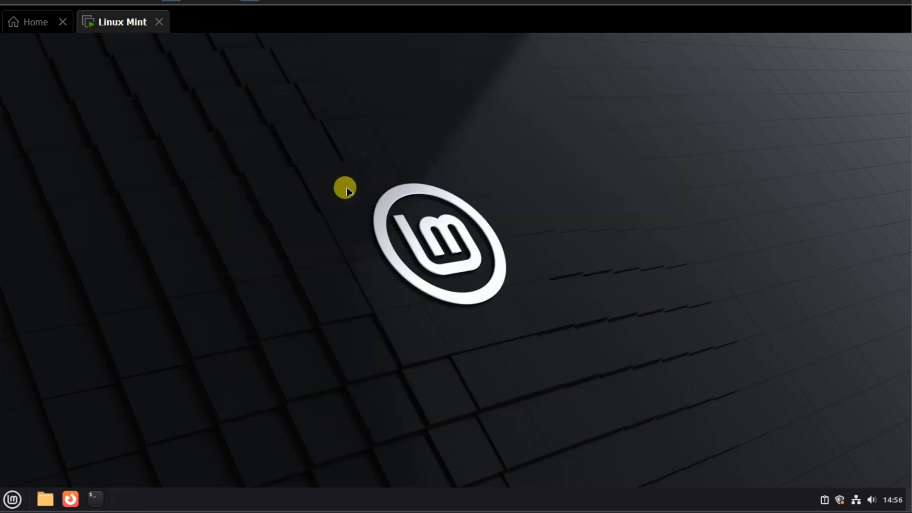
Open the application menu and browse the applications in the Administration category
{"action": "left_click", "coordinate": [12, 499]}
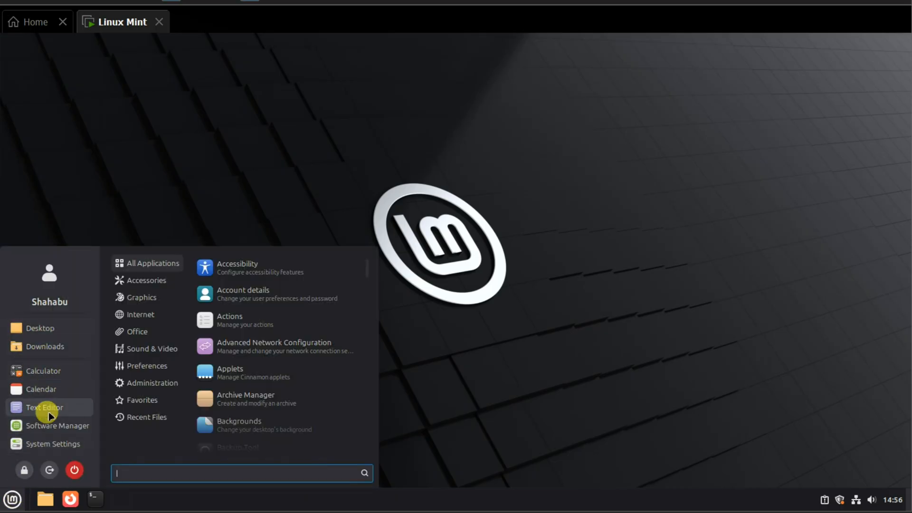
{"action": "mouse_move", "coordinate": [138, 382]}
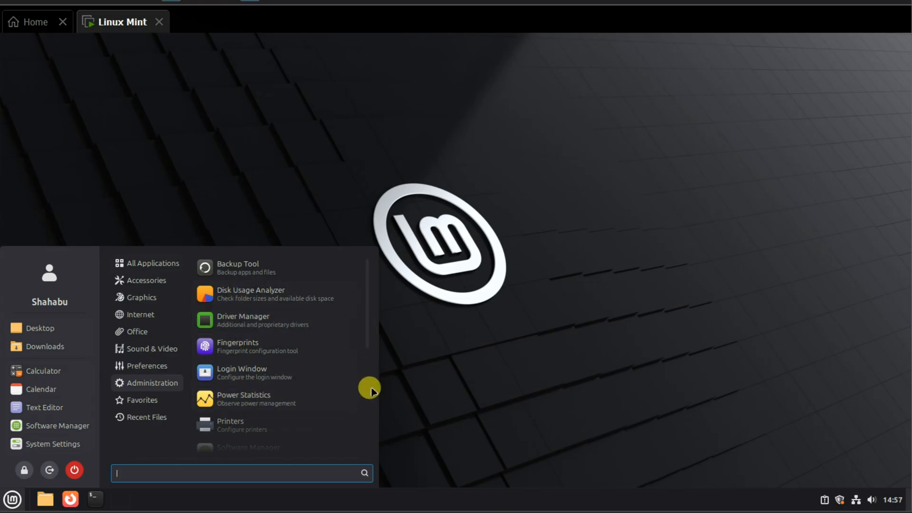
{"action": "left_click_drag", "start_coordinate": [365, 343], "coordinate": [371, 458]}
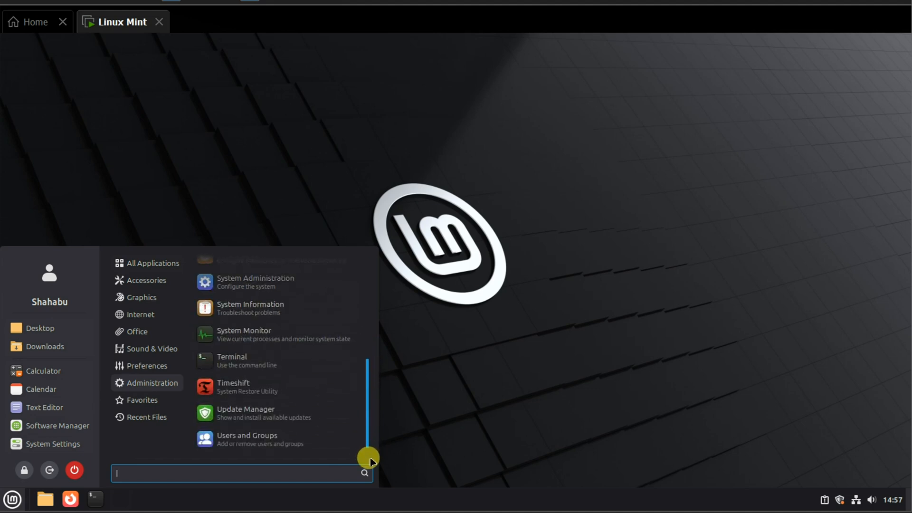